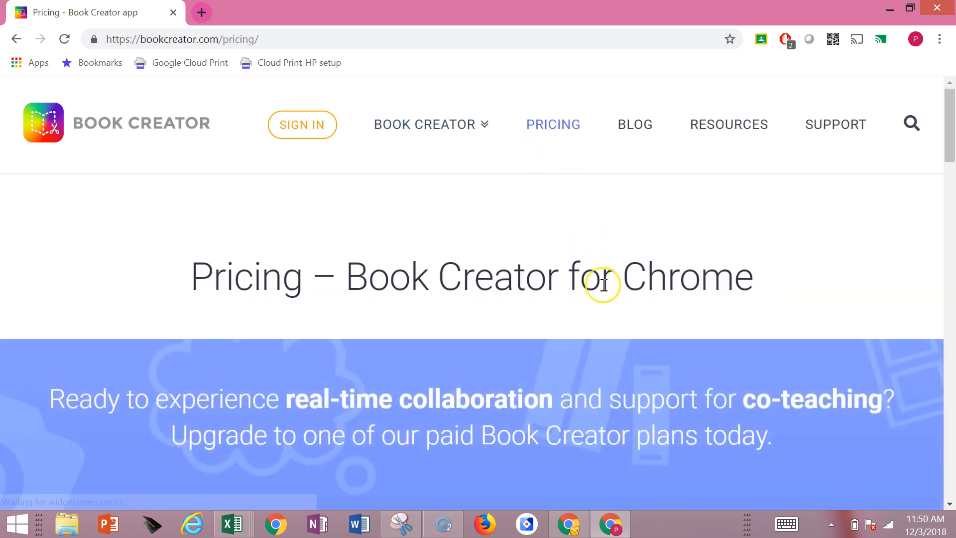
Start making books for free from the pricing page and sign in as a teacher with the first listed Google account
scroll(603, 284, "down", 7)
scroll(603, 285, "down", 3)
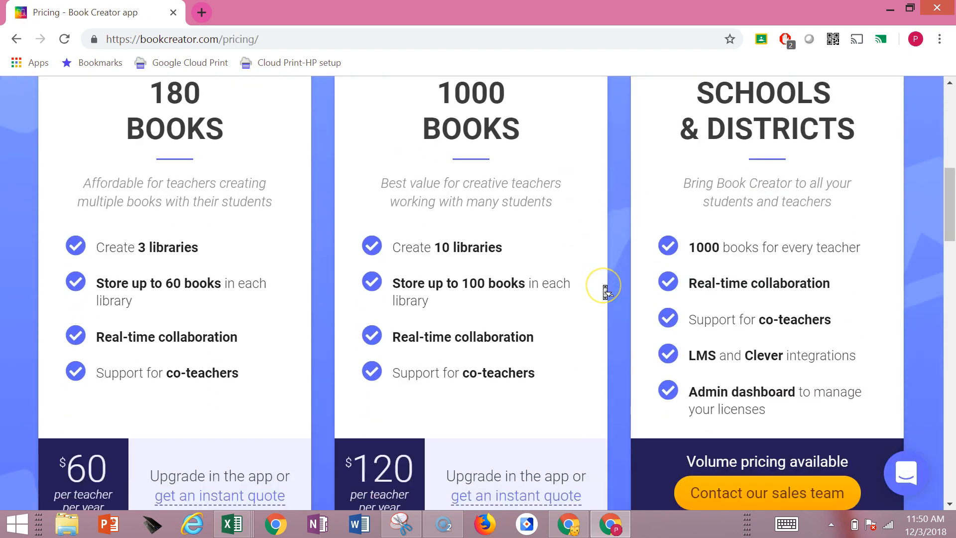
scroll(606, 293, "up", 2)
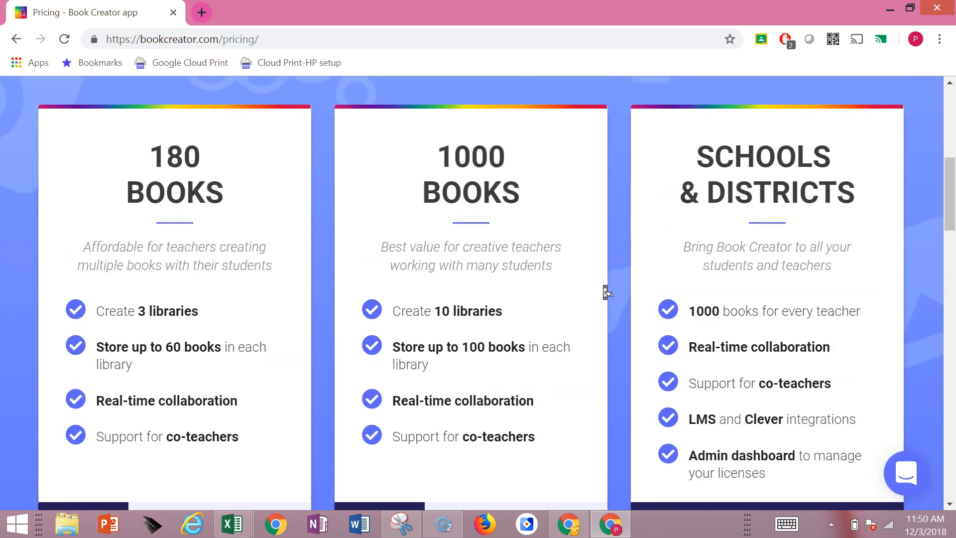
scroll(606, 292, "down", 5)
scroll(606, 292, "down", 5)
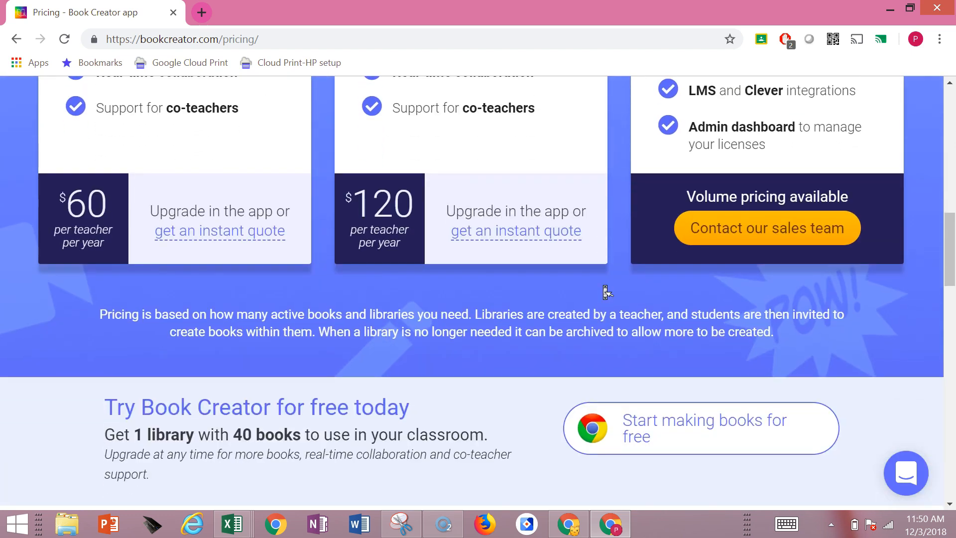
scroll(607, 292, "down", 1)
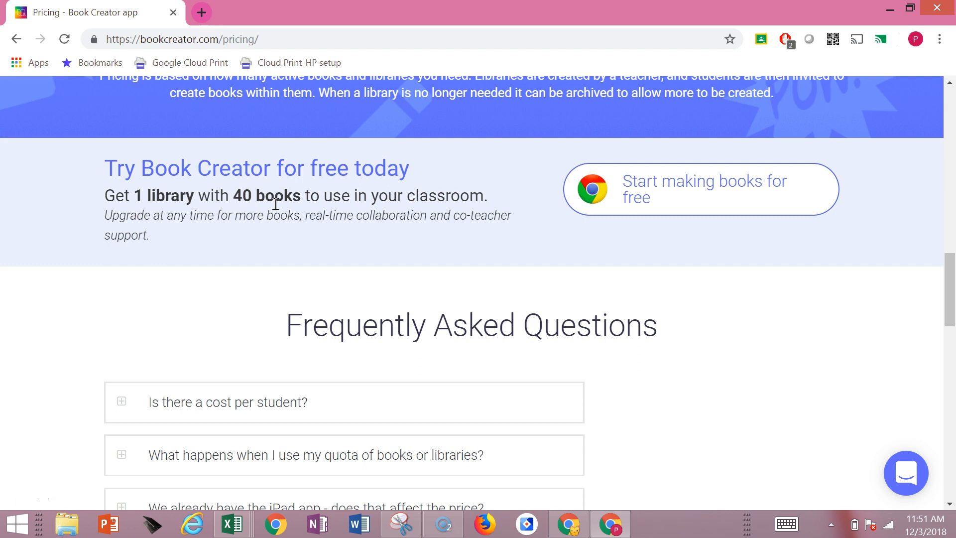
left_click(668, 193)
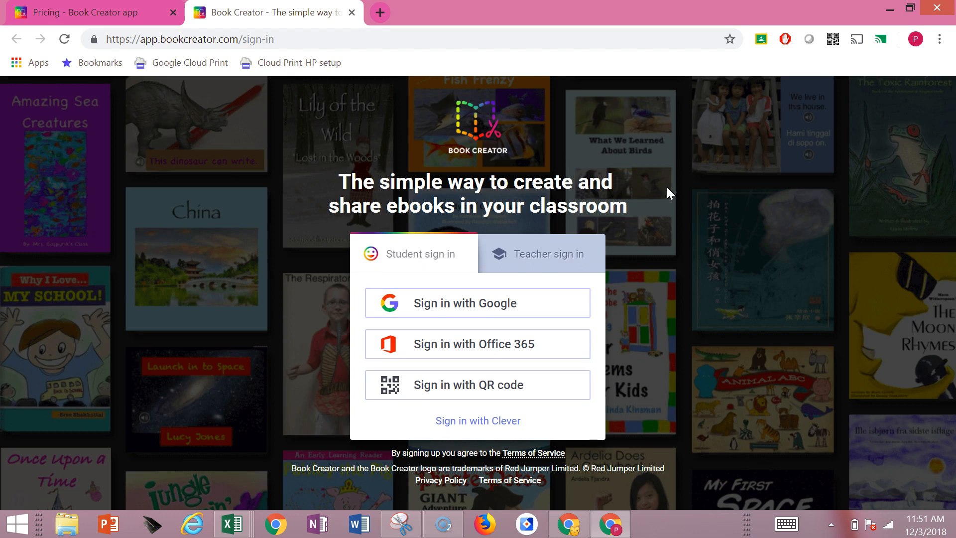
left_click(532, 256)
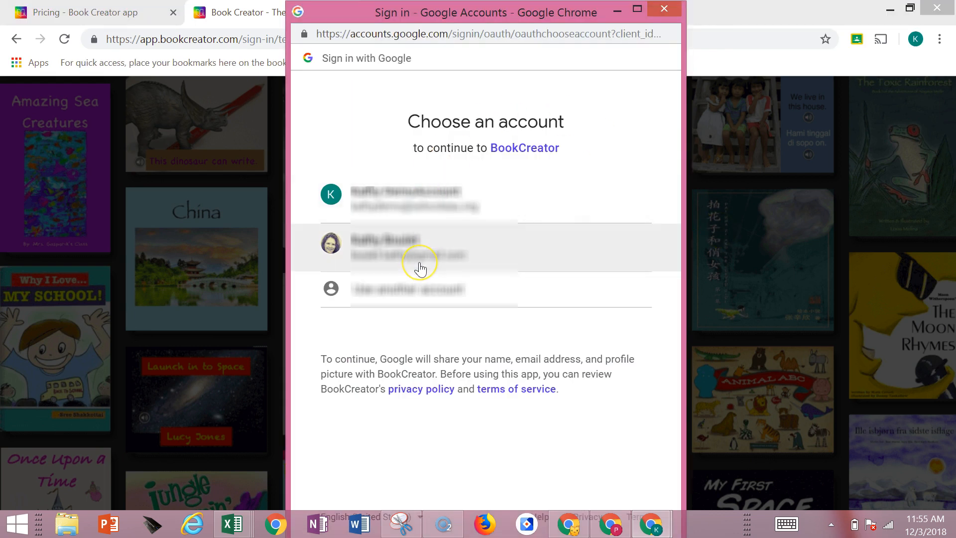
left_click(425, 206)
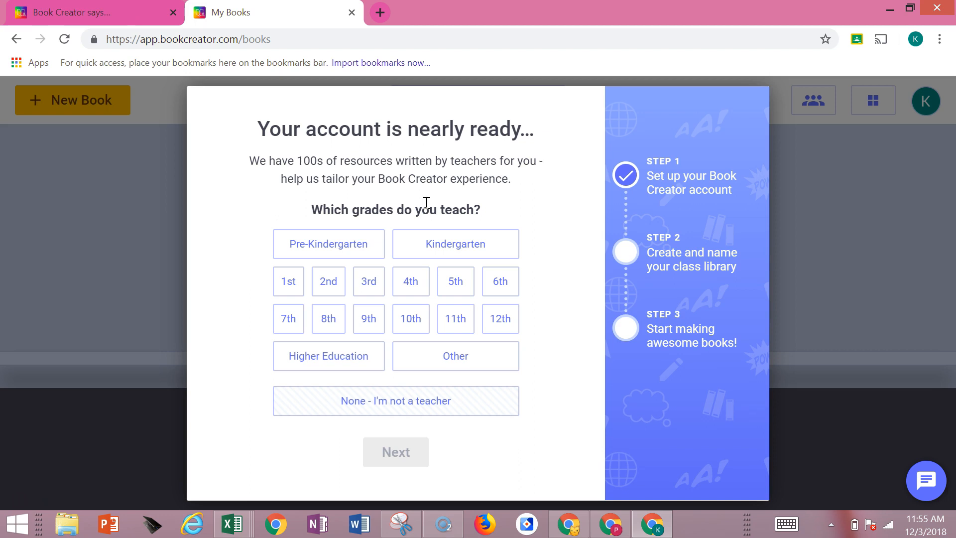
Set the taught grades to 7th, 8th and 9th and the taught subject to Other in the account setup
left_click(286, 317)
left_click(326, 320)
left_click(367, 322)
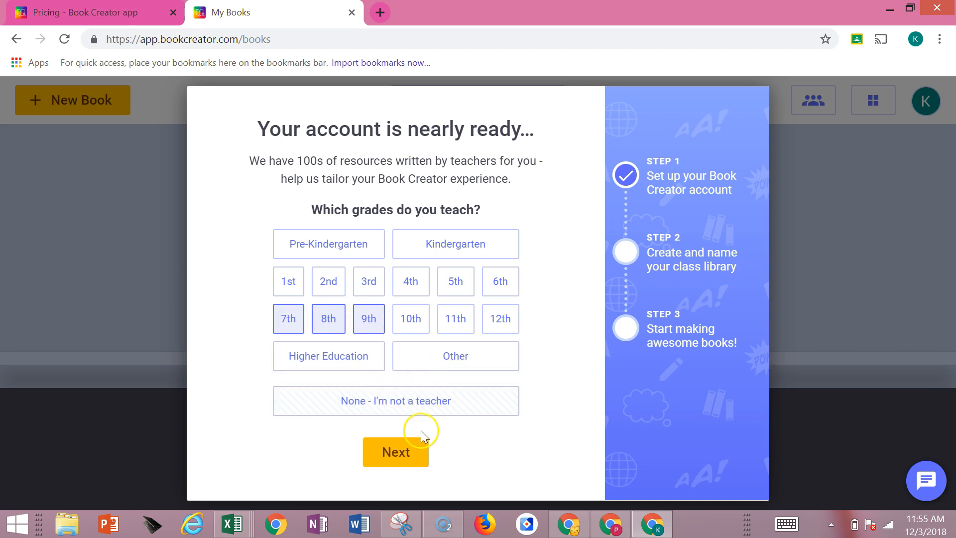
left_click(409, 454)
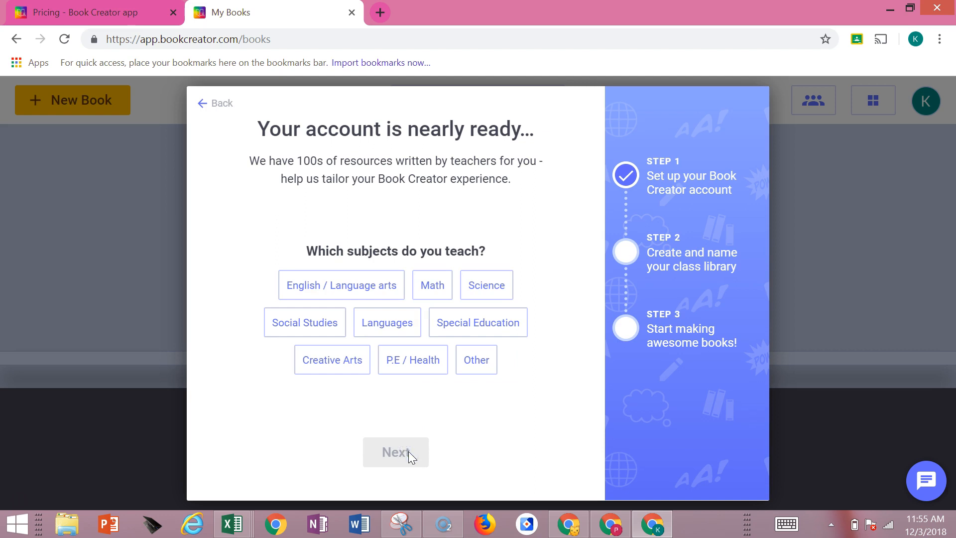
left_click(478, 363)
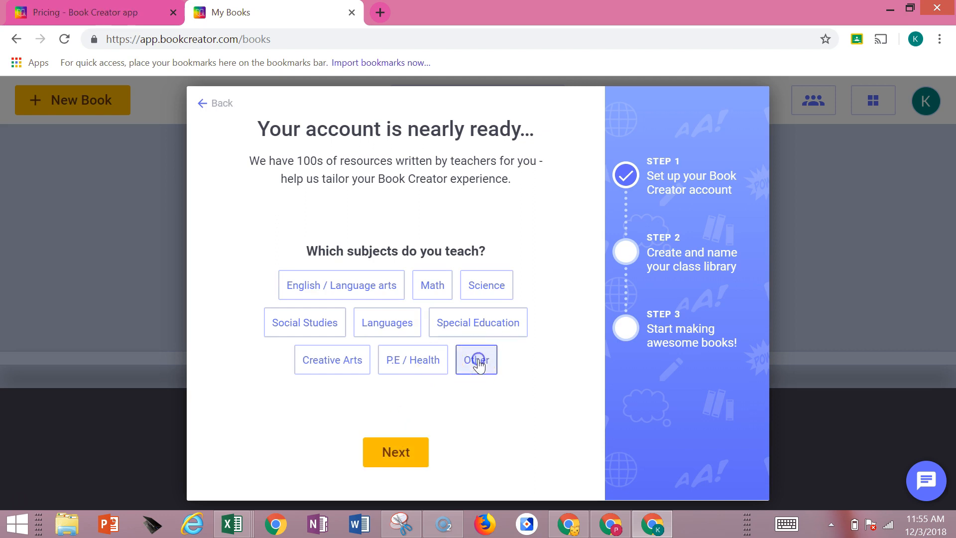
left_click(408, 462)
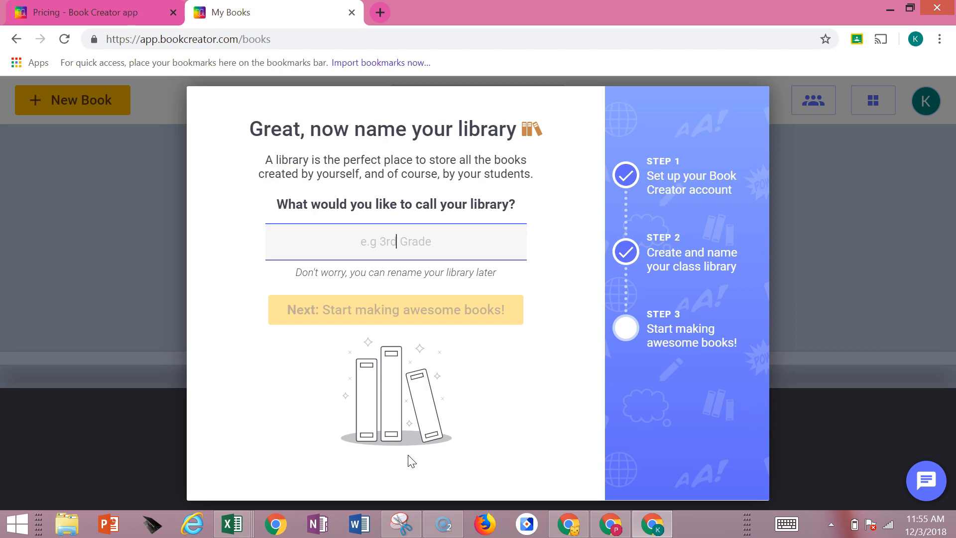
Name the class library "Technology Resources" and finish the setup by going to the library
type("Technolg")
key("BackSpace")
type("ogy Re")
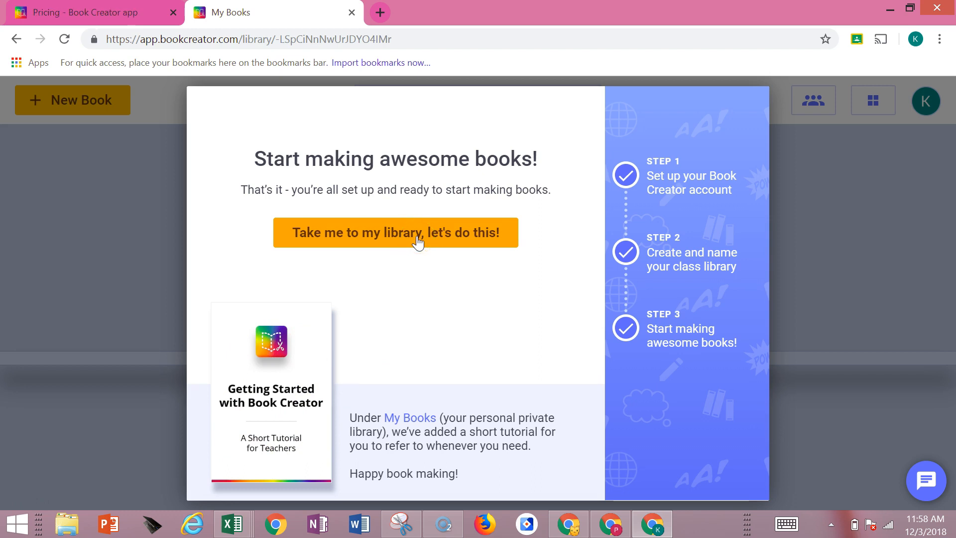
left_click(417, 241)
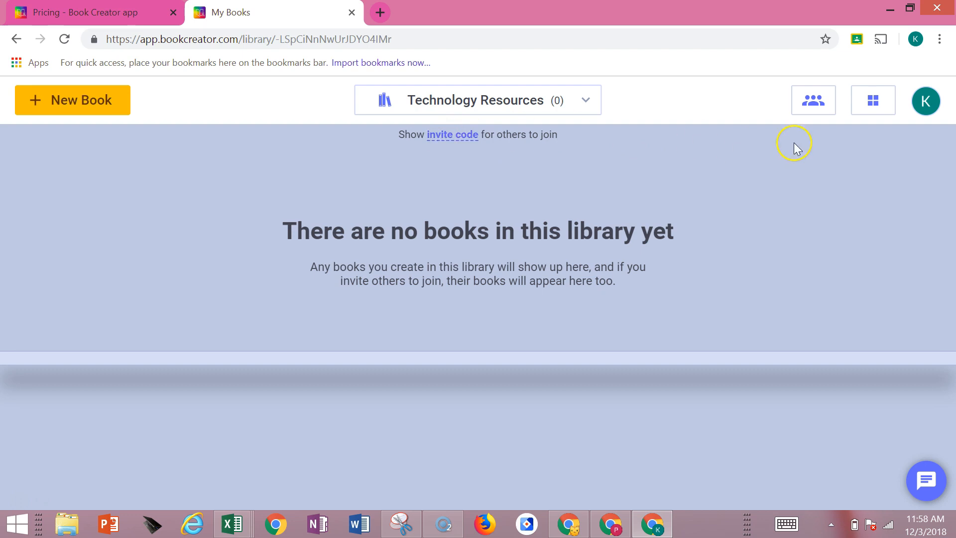
View the library's authors list, close it, and show the invite code for others to join
left_click(813, 102)
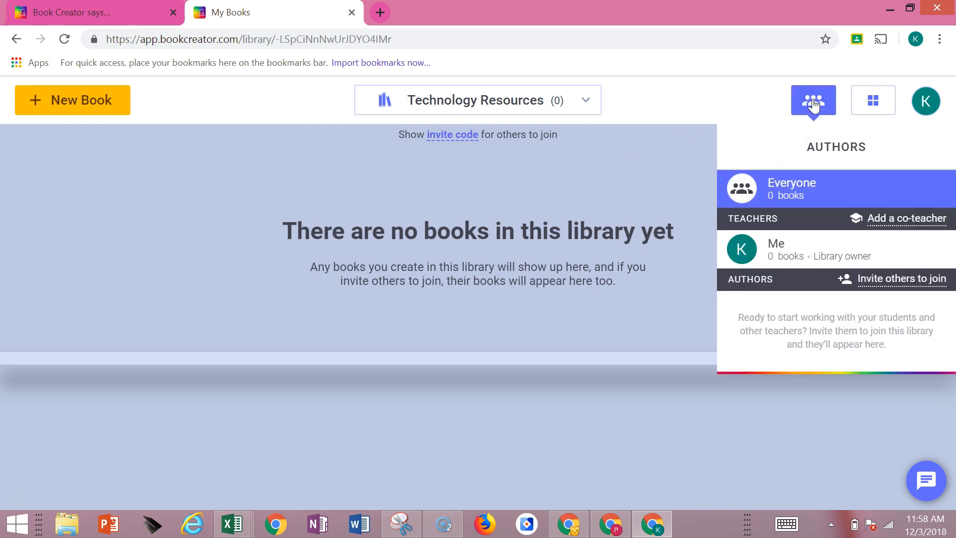
left_click(679, 107)
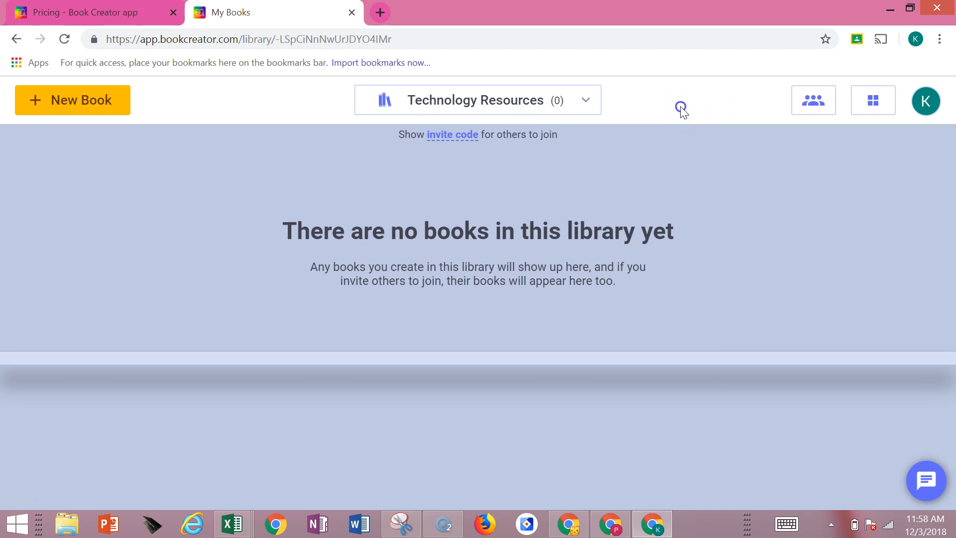
left_click(452, 134)
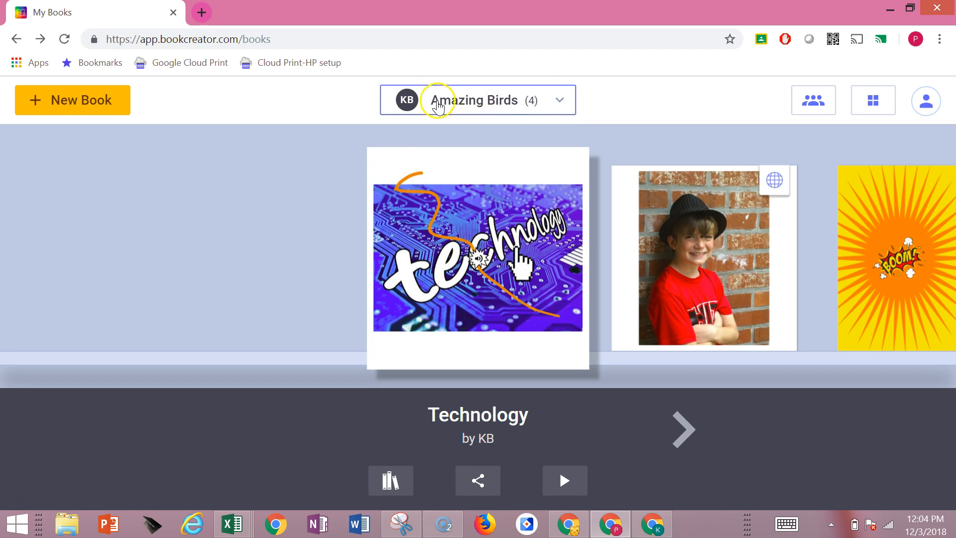
Join the Technology Resources library from the student account by pasting the library's code
left_click(560, 101)
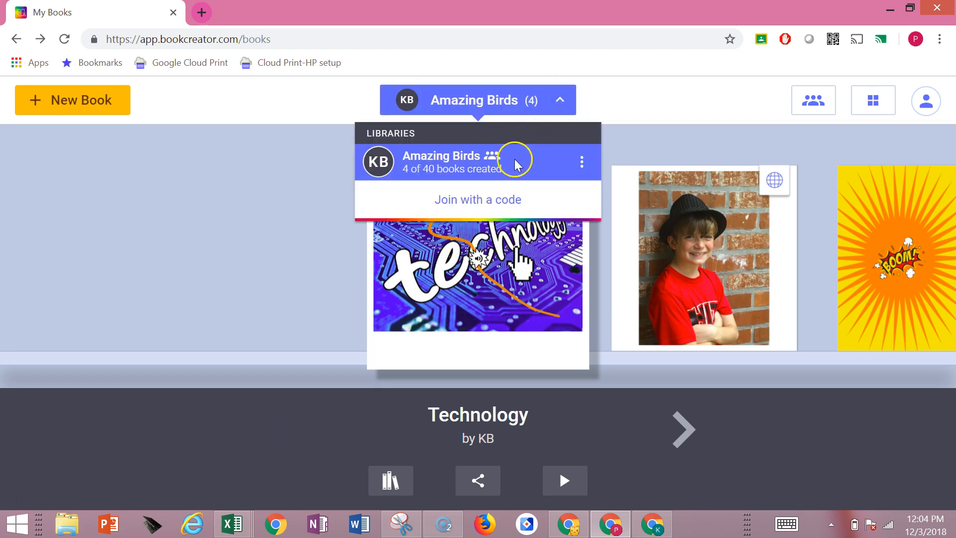
left_click(488, 203)
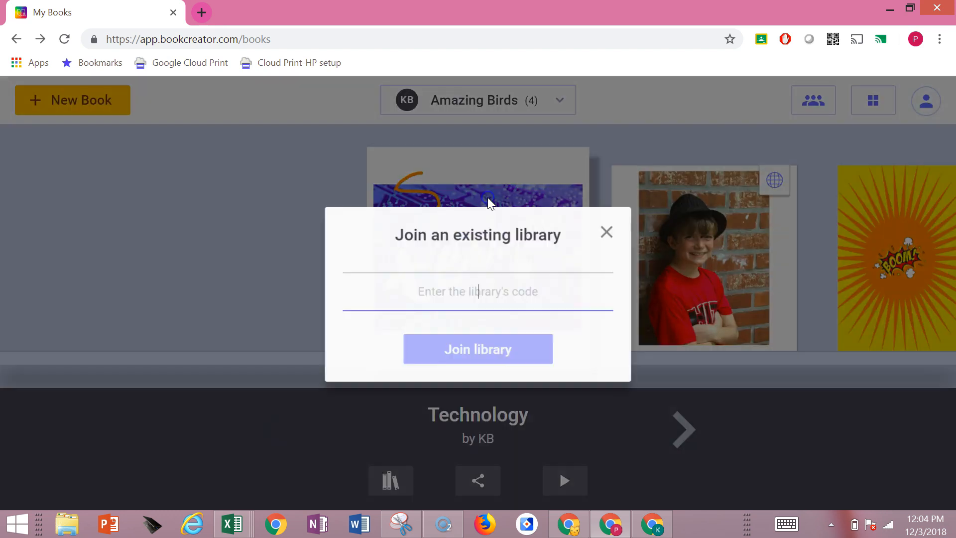
left_click(511, 279)
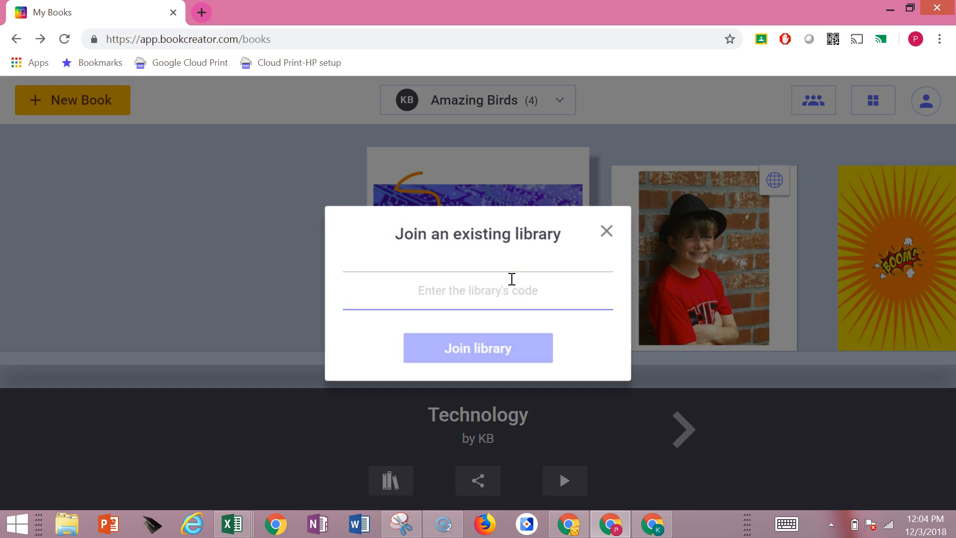
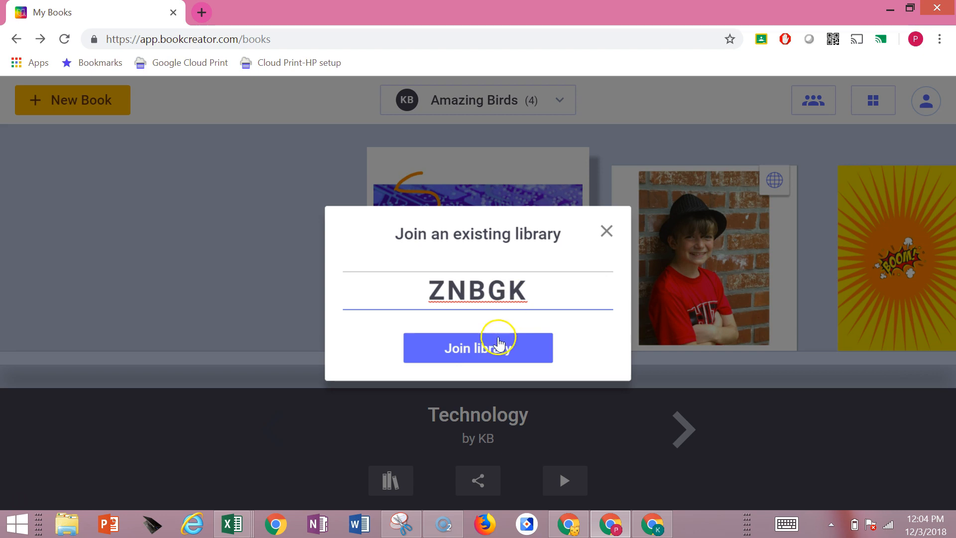
left_click(497, 349)
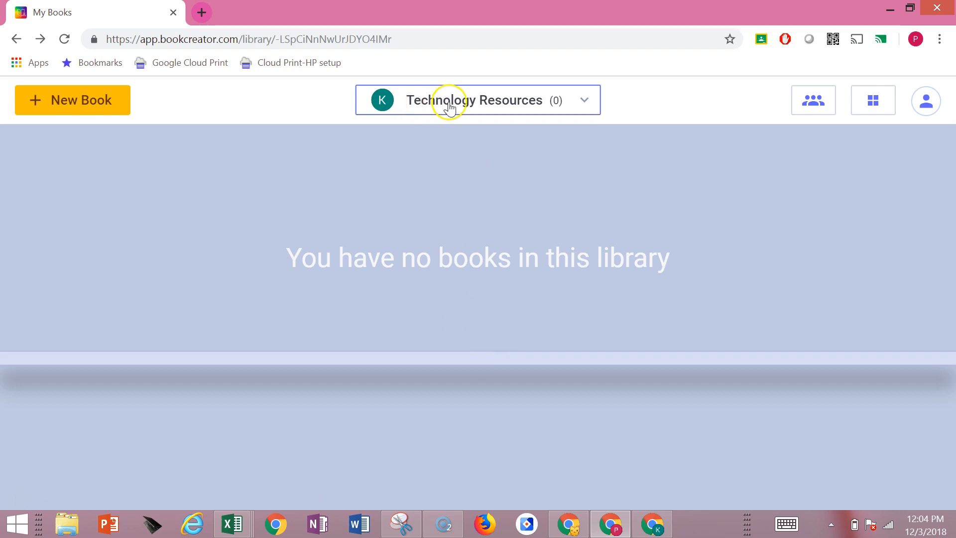
Check the list of libraries available to the student account and close it
left_click(582, 102)
left_click(537, 167)
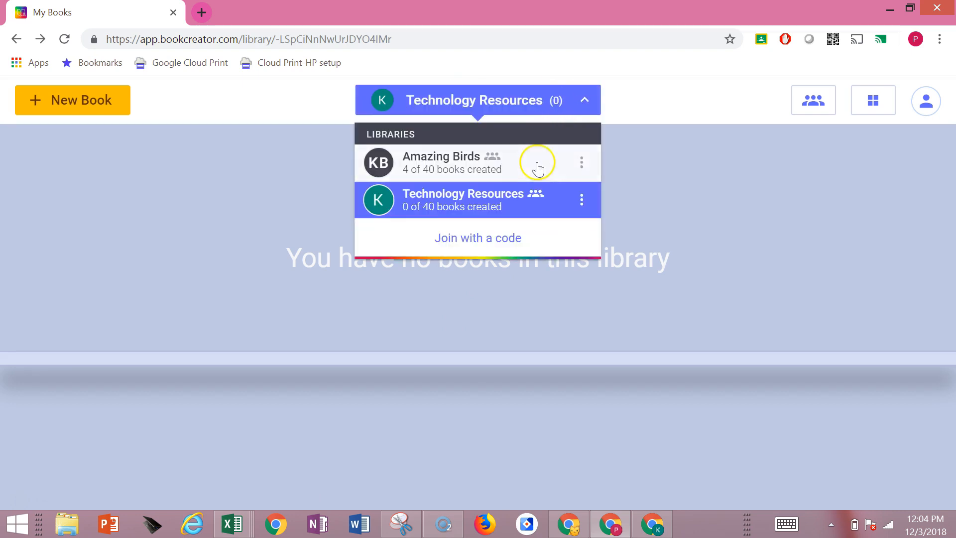
left_click(681, 94)
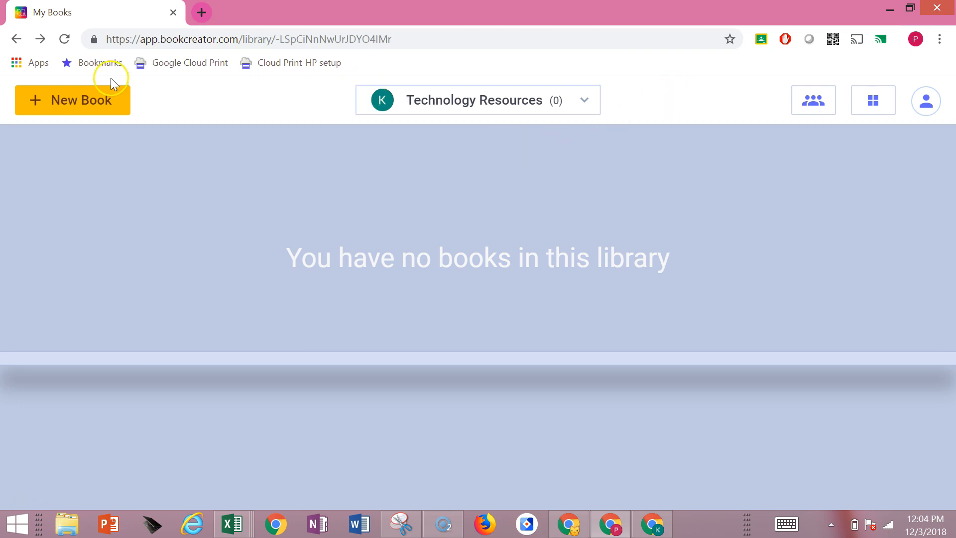
Create a new square 1:1 book and add the text "My Book of Shapes" to its cover
left_click(97, 104)
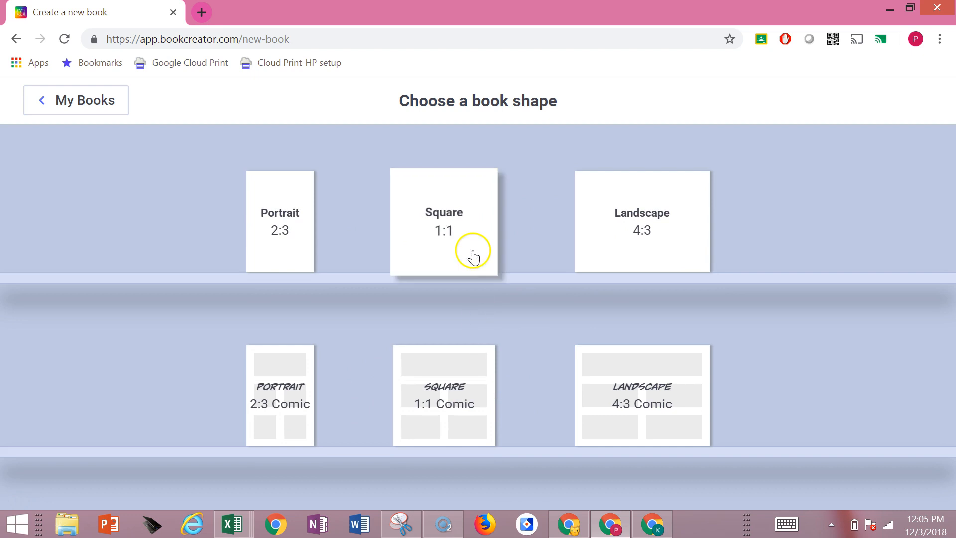
left_click(452, 230)
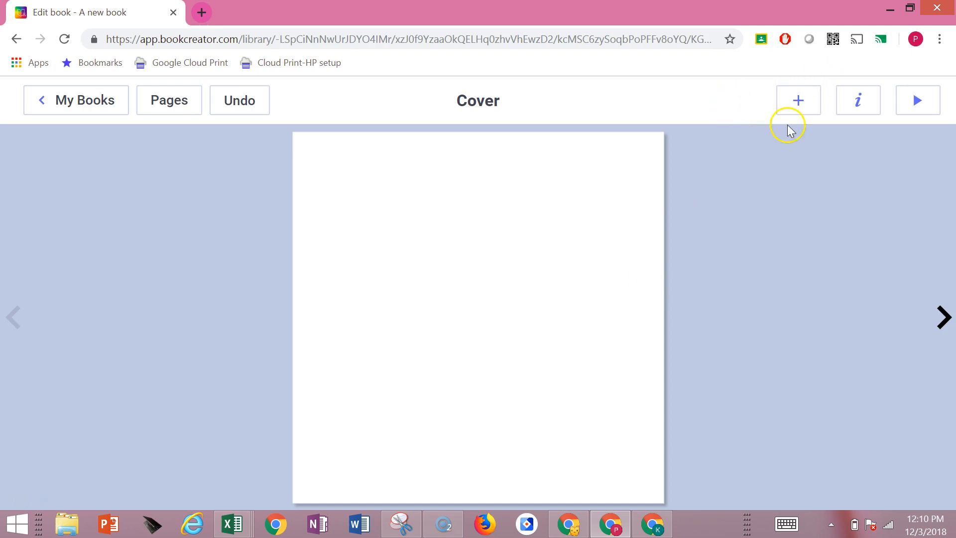
left_click(801, 101)
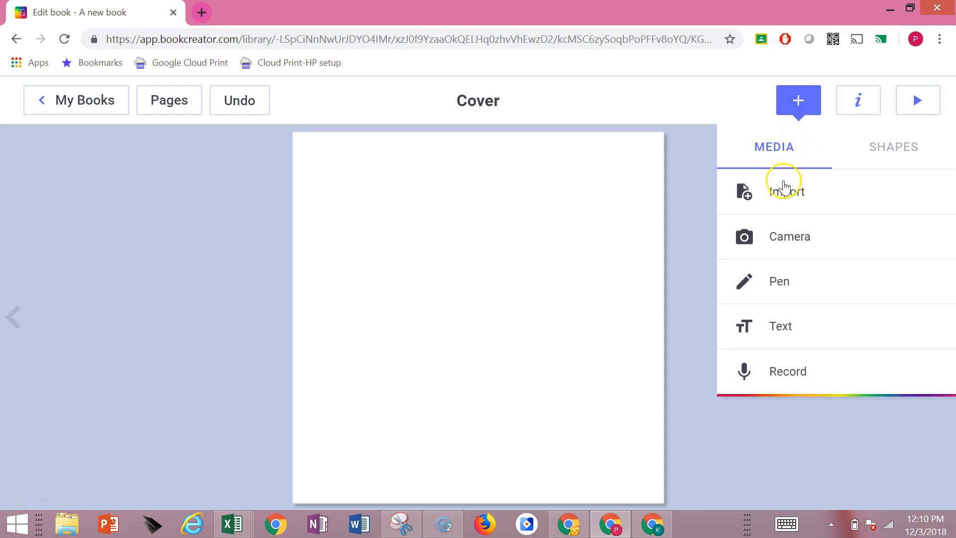
left_click(758, 326)
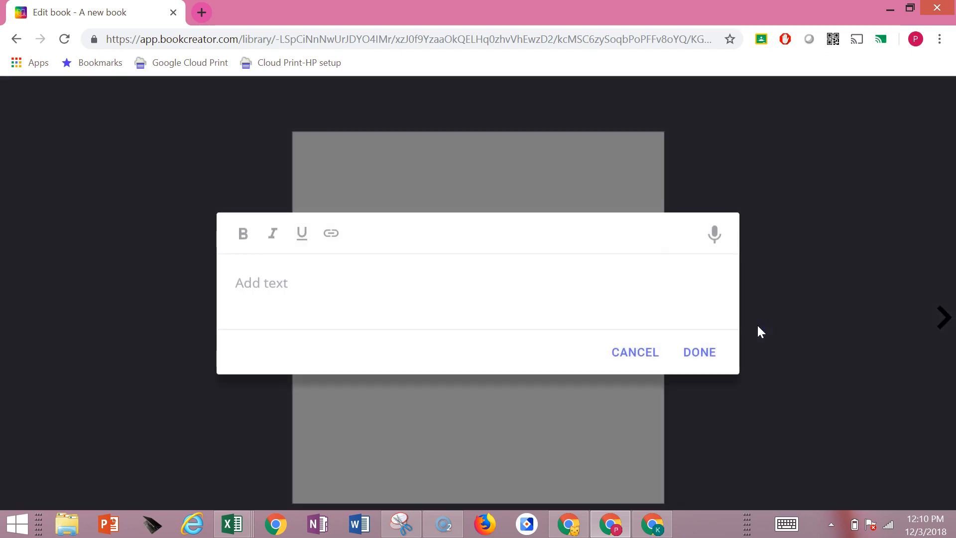
type("My Book of Shapes")
left_click(703, 356)
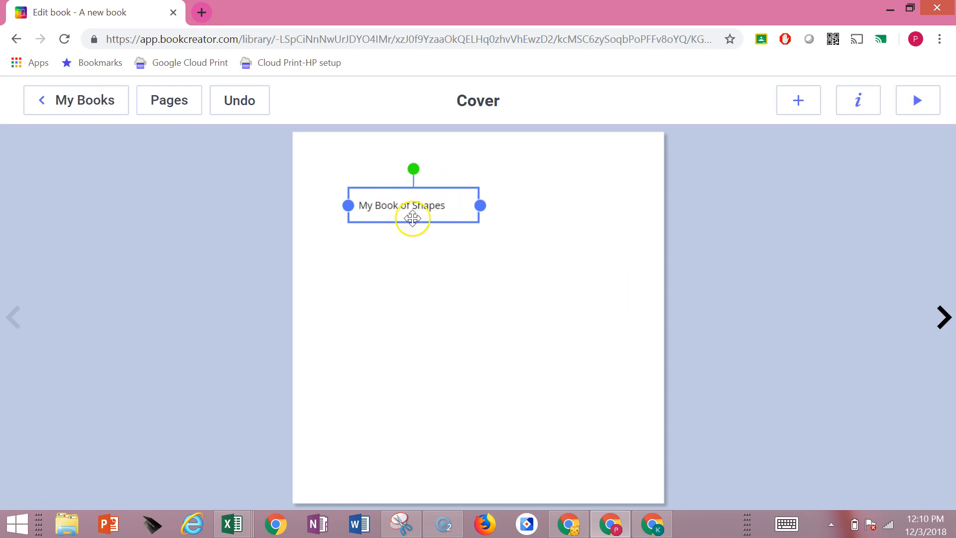
Open the formatting options of the cover text and increase its size to 29
right_click(429, 206)
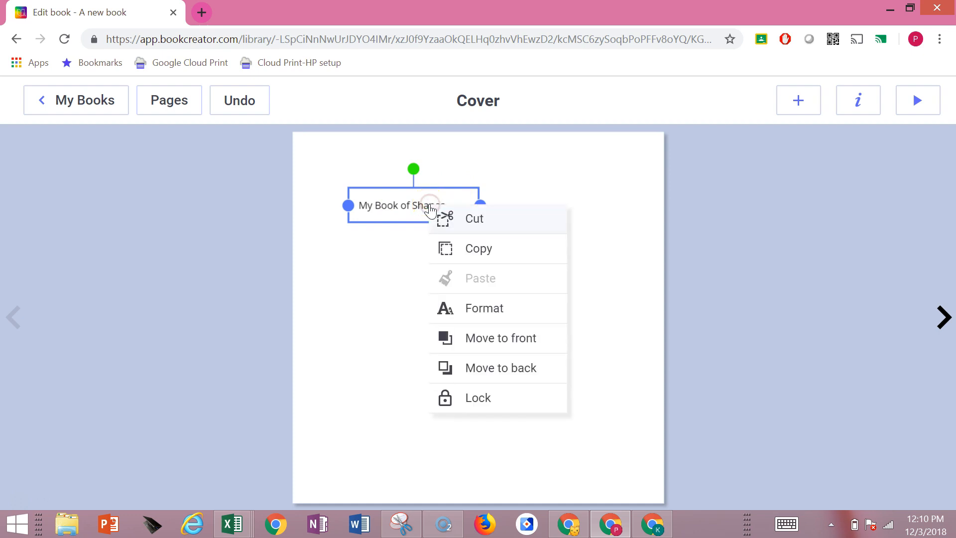
left_click(476, 310)
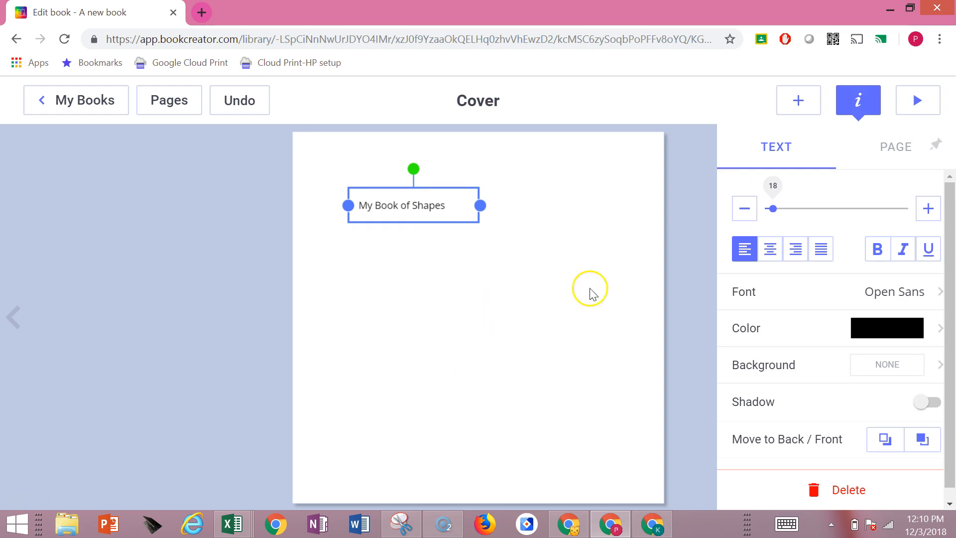
left_click(927, 212)
left_click(928, 211)
left_click(927, 211)
left_click(928, 211)
left_click(927, 211)
left_click(927, 211)
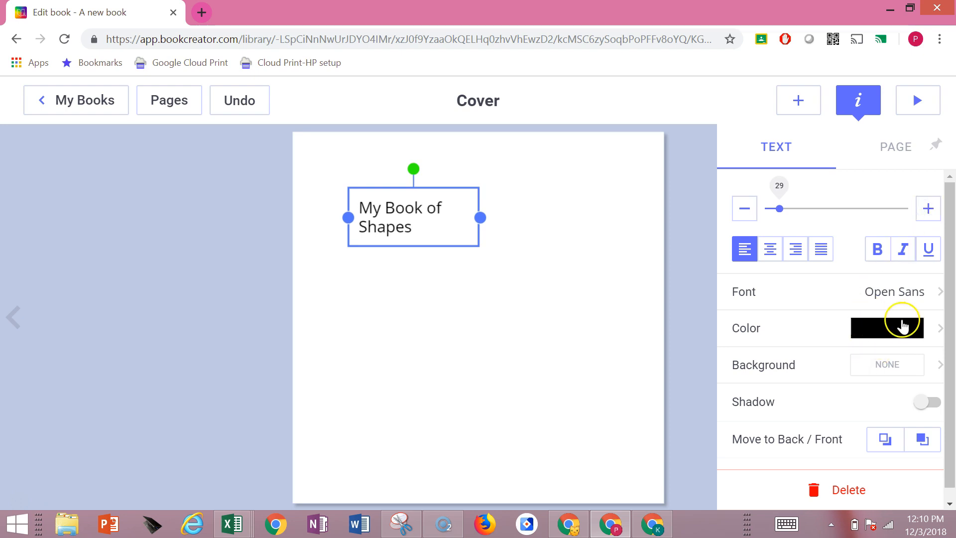
Change the color of the "My Book of Shapes" text to purple
left_click(903, 329)
left_click(870, 323)
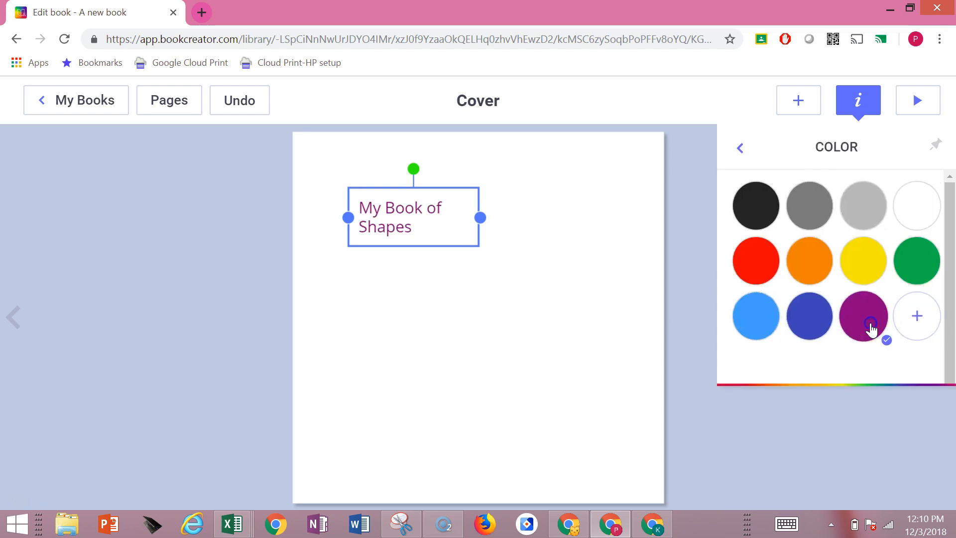
left_click(740, 149)
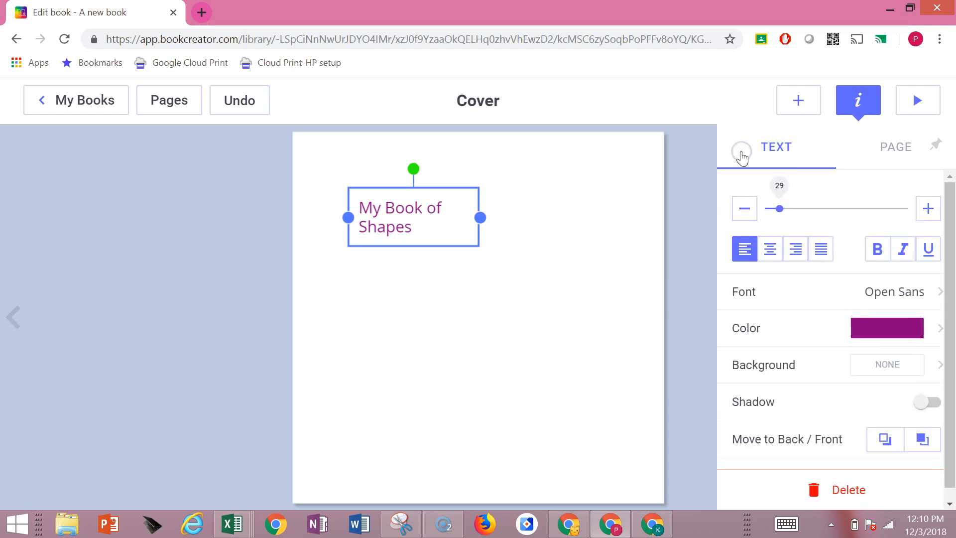
Make the cover text bold and set its font to EB Garamond
left_click(877, 252)
left_click(895, 293)
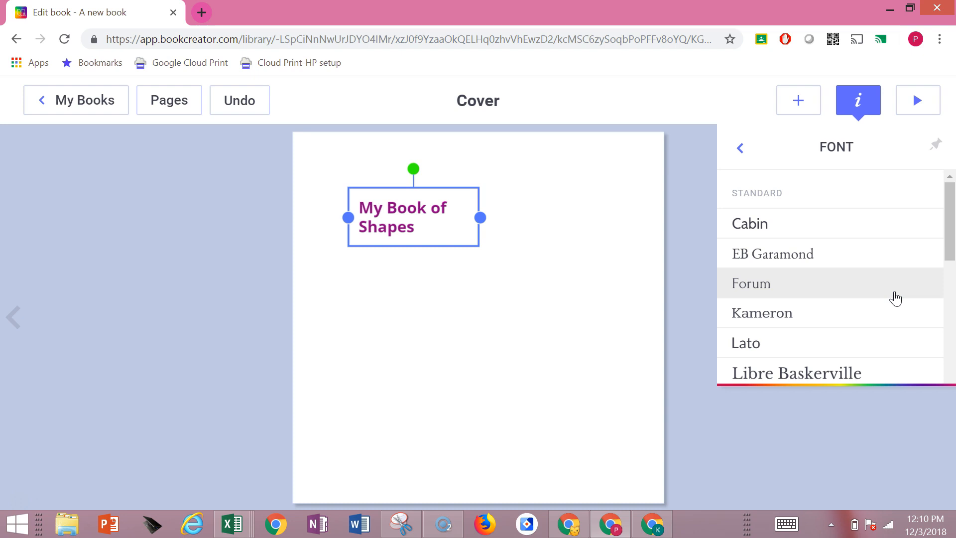
left_click(881, 261)
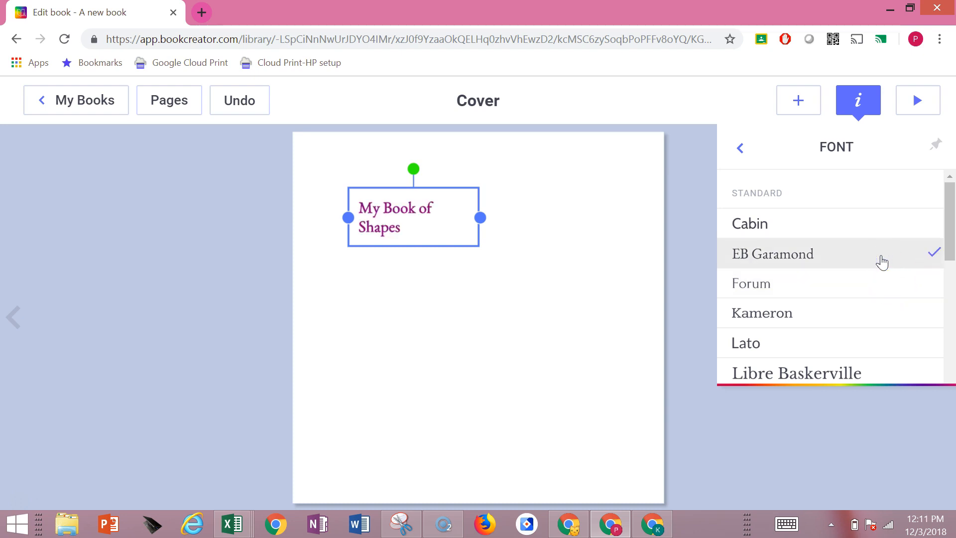
Center the cover title text and widen its box so that "My Book of Shapes" fits on one line
left_click(739, 149)
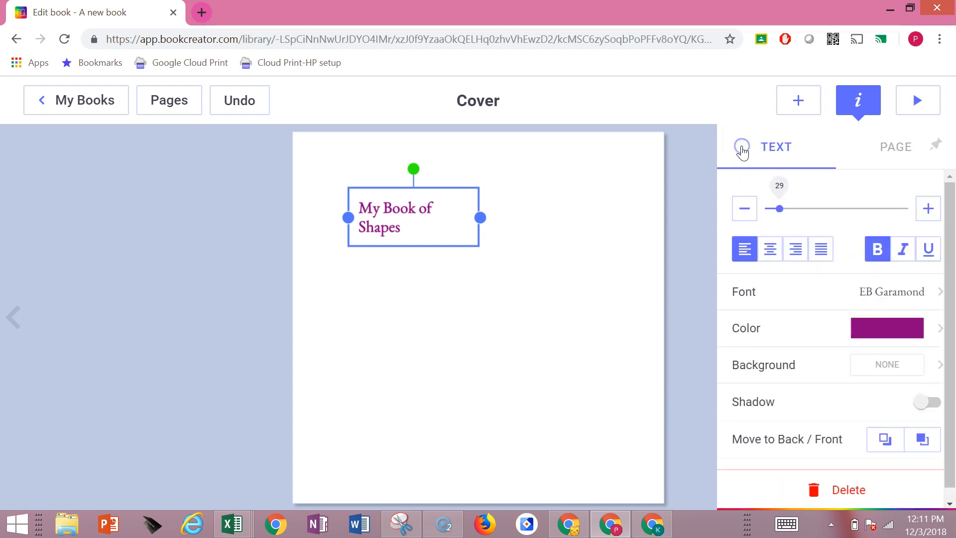
left_click(771, 251)
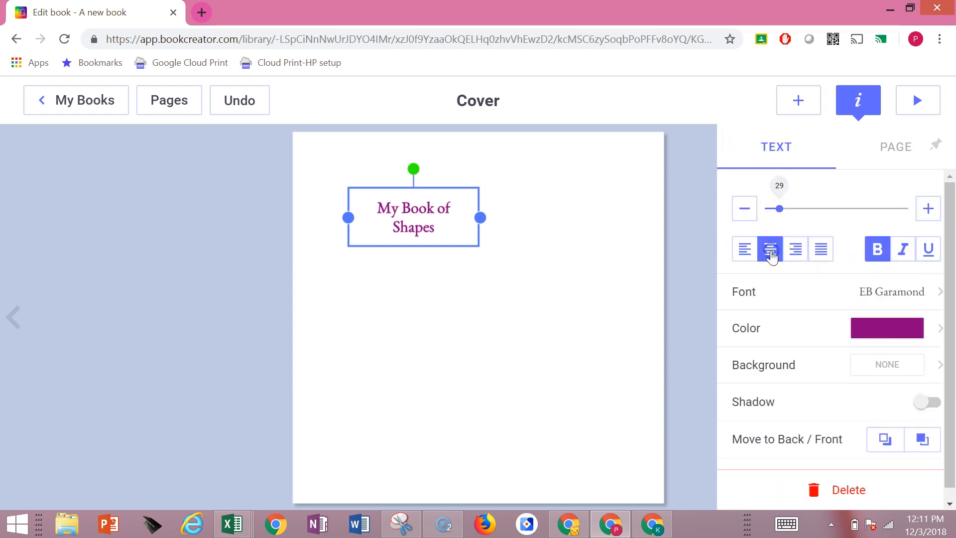
left_click_drag(480, 218, 609, 223)
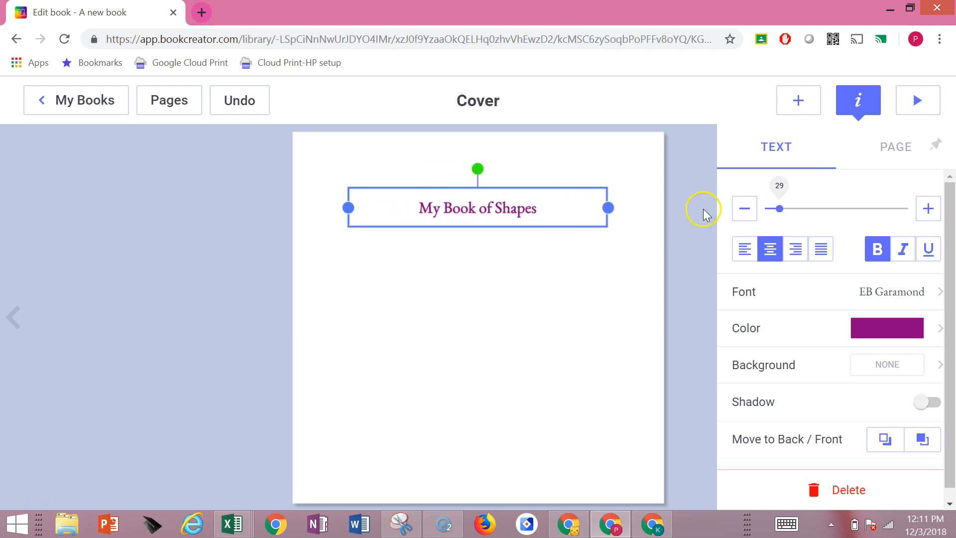
Increase the size of the "My Book of Shapes" cover text to 46
left_click(929, 209)
left_click(928, 209)
left_click(929, 210)
left_click(930, 209)
left_click(929, 209)
left_click(928, 209)
left_click(928, 210)
left_click(928, 209)
left_click(929, 210)
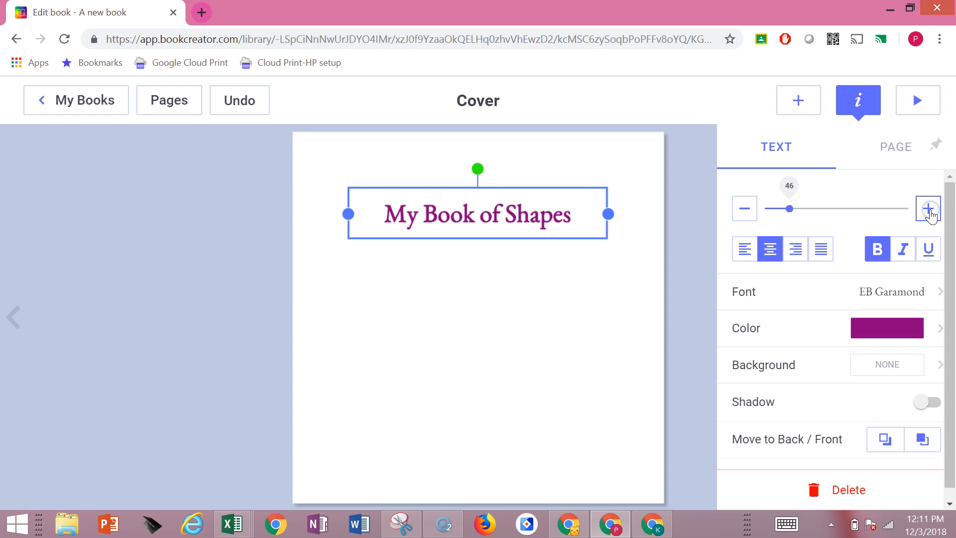
Give the cover title's text box a light blue background
left_click(810, 371)
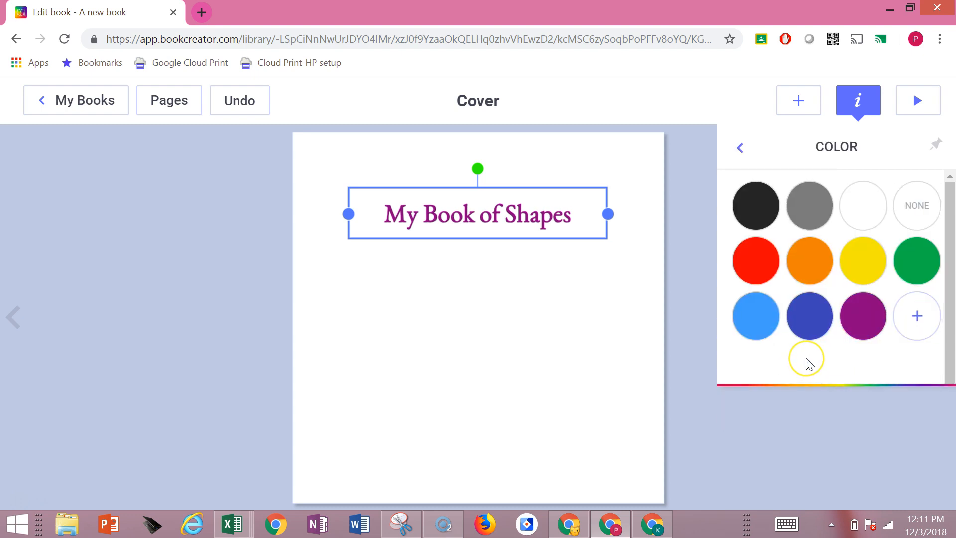
left_click(757, 327)
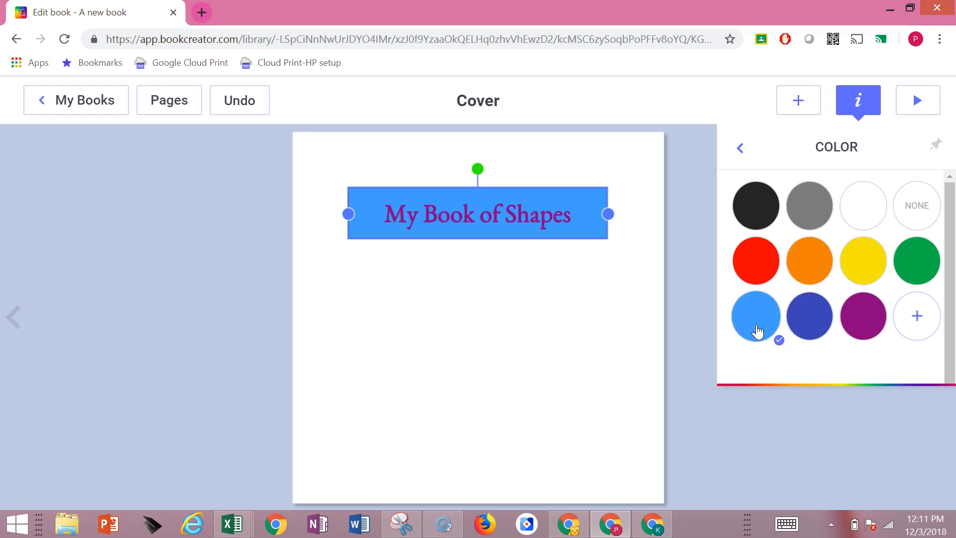
left_click(598, 318)
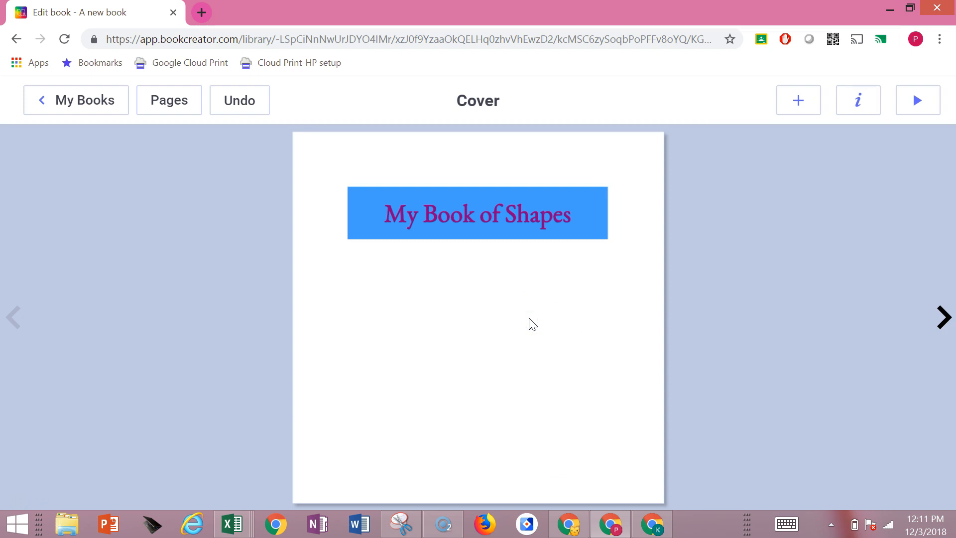
Try solid peach and solid yellow as the cover page's background color
right_click(450, 219)
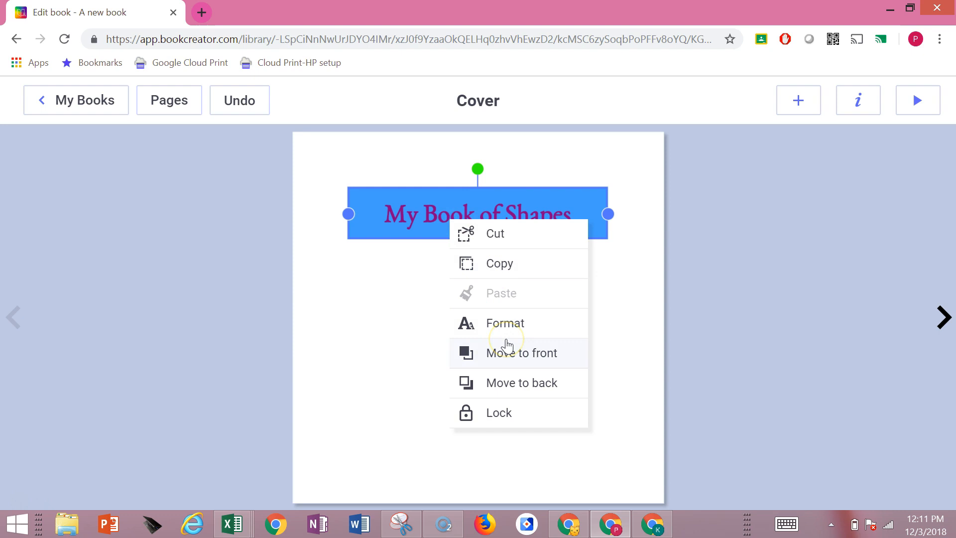
left_click(351, 333)
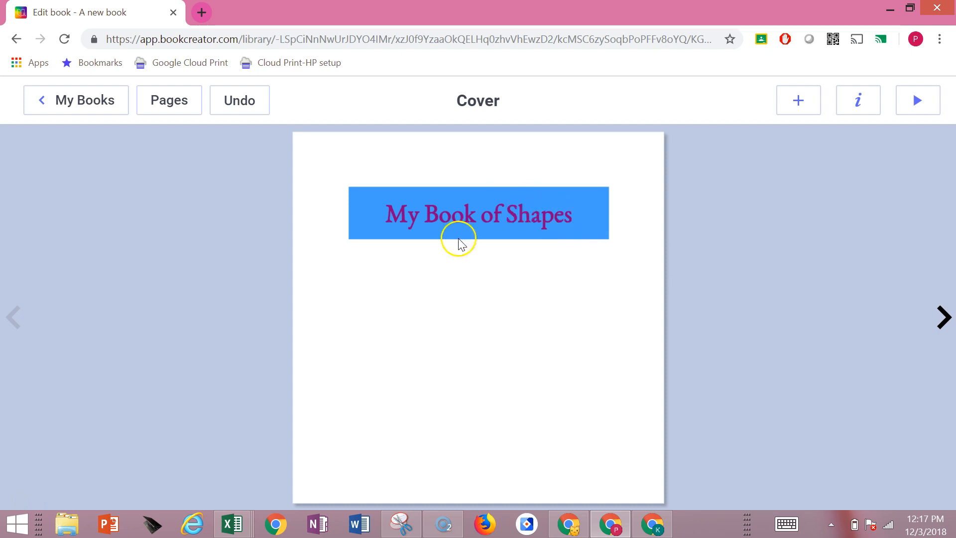
right_click(495, 219)
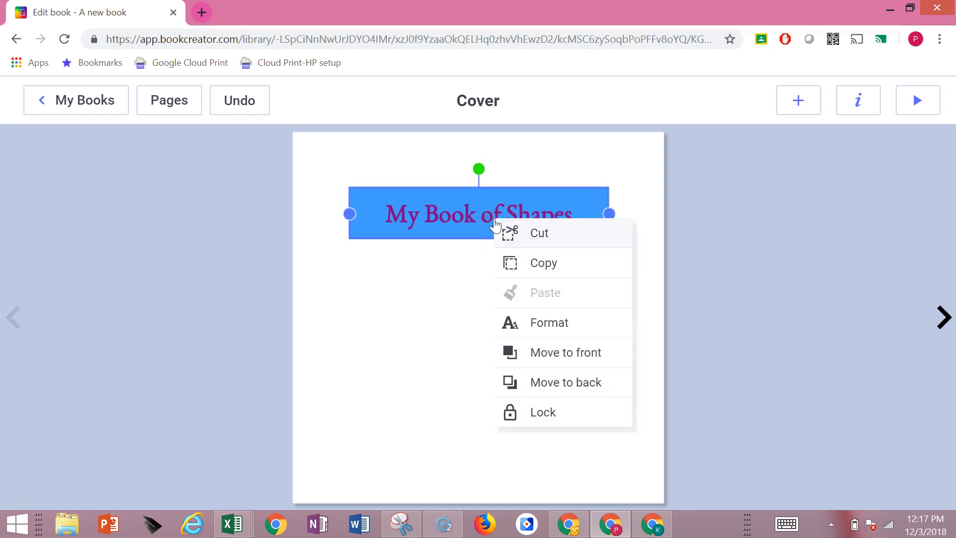
left_click(529, 323)
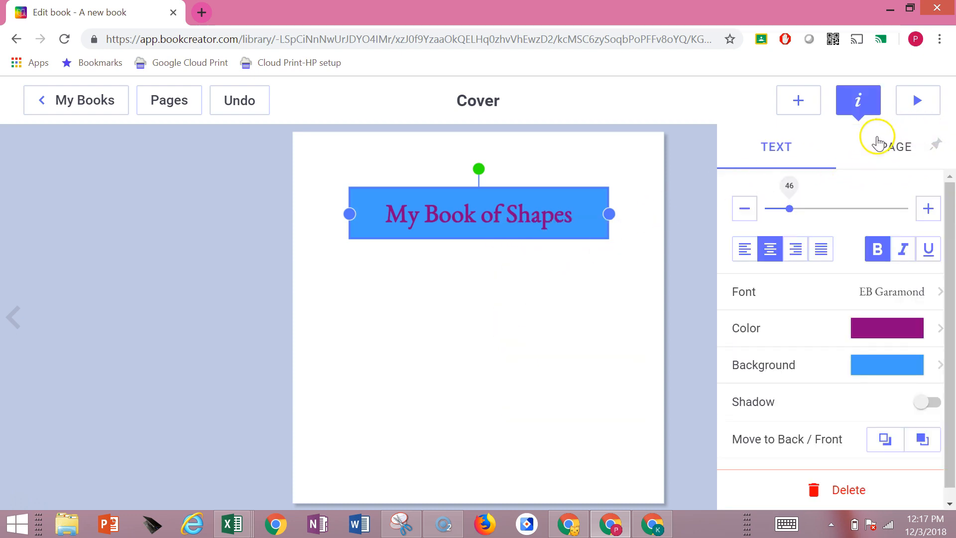
left_click(896, 150)
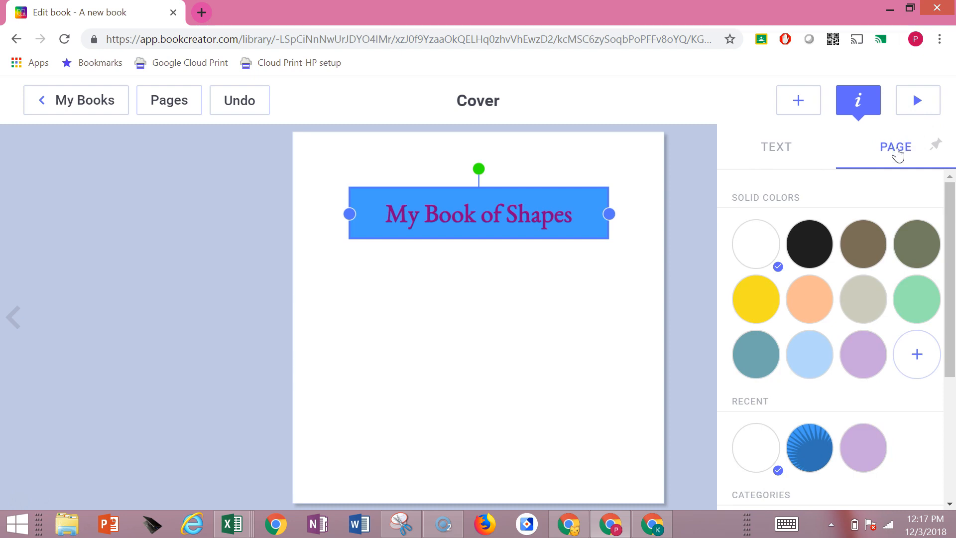
left_click(812, 299)
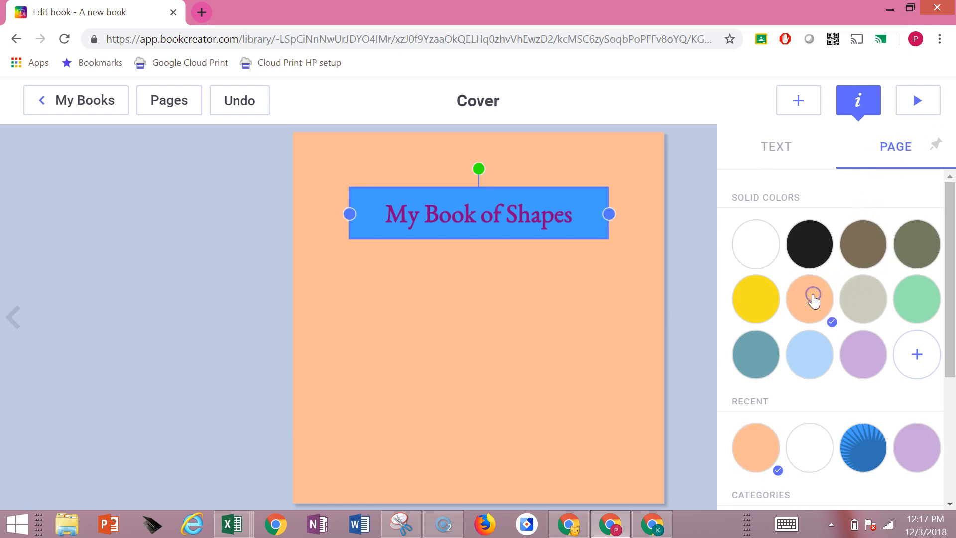
left_click(764, 302)
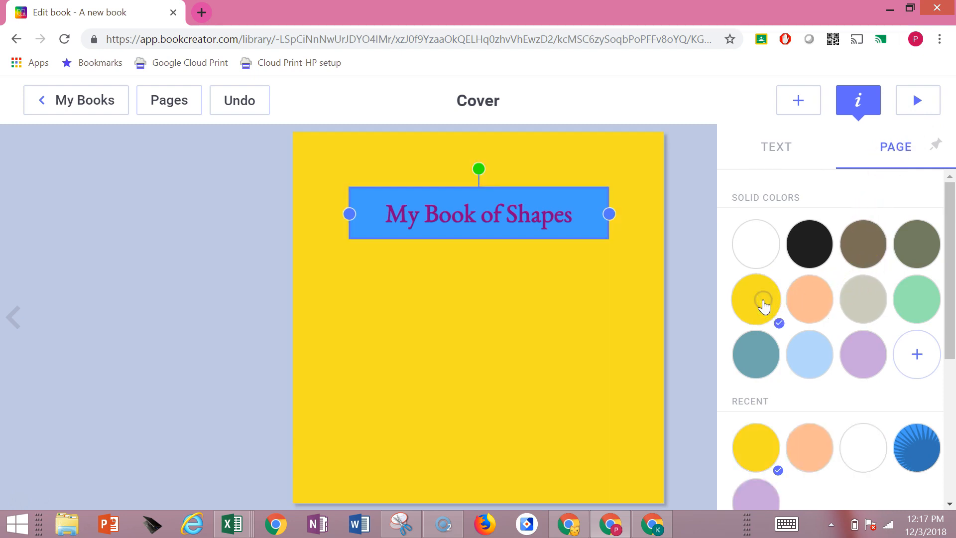
Set the cover page's background to the purple burst design from the Comics category and move the title box to the middle of the cover
scroll(765, 306, "down", 3)
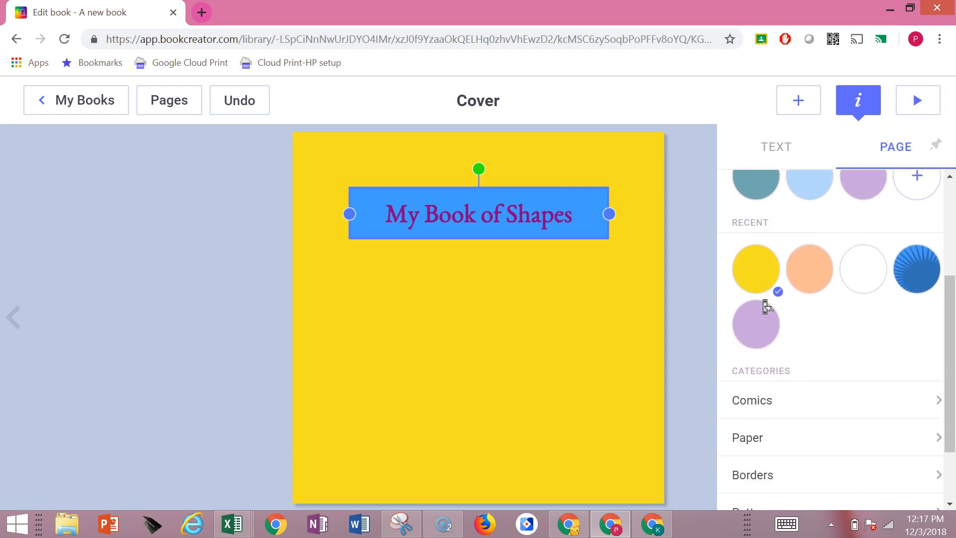
scroll(766, 306, "down", 1)
left_click(765, 306)
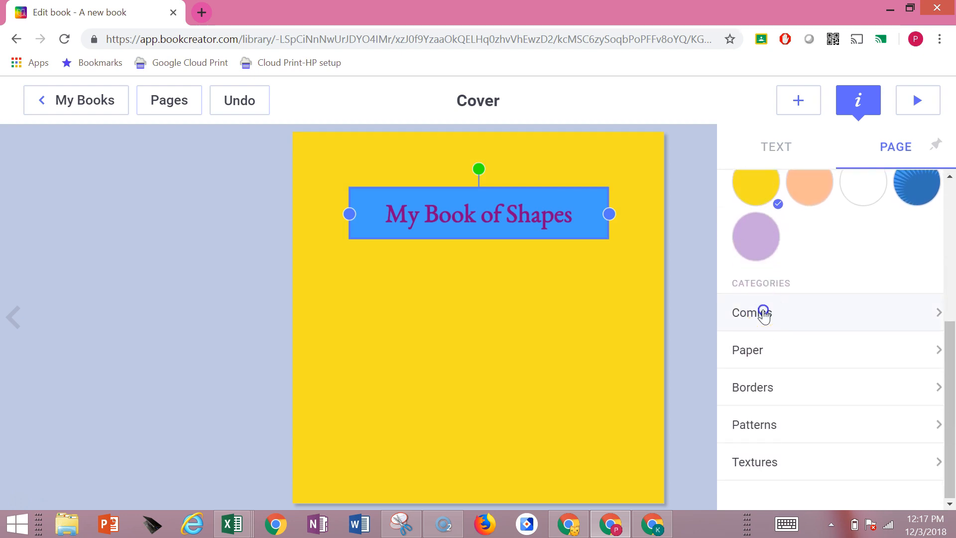
left_click(754, 290)
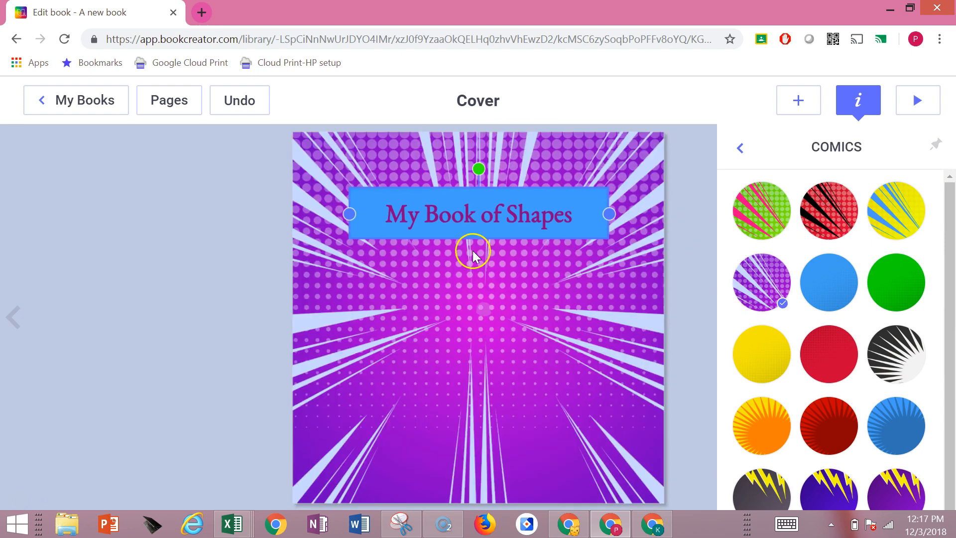
left_click_drag(489, 213, 492, 313)
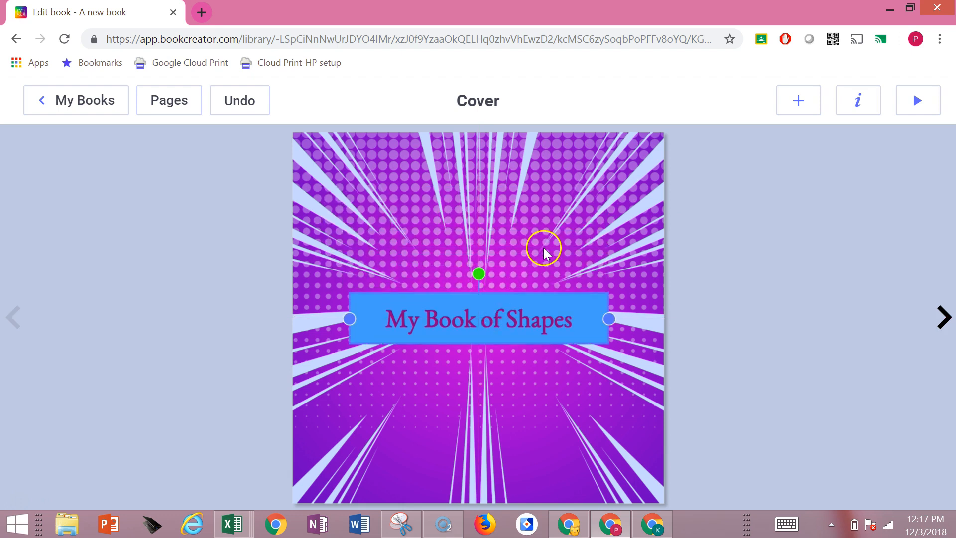
Examine the Paper and Borders designs available as backgrounds for the cover page
right_click(532, 323)
left_click(564, 401)
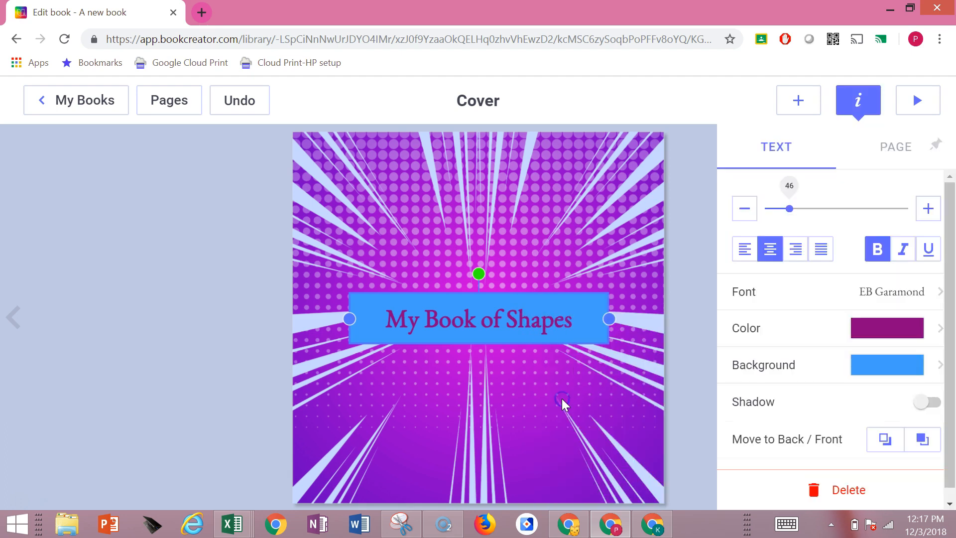
left_click(894, 149)
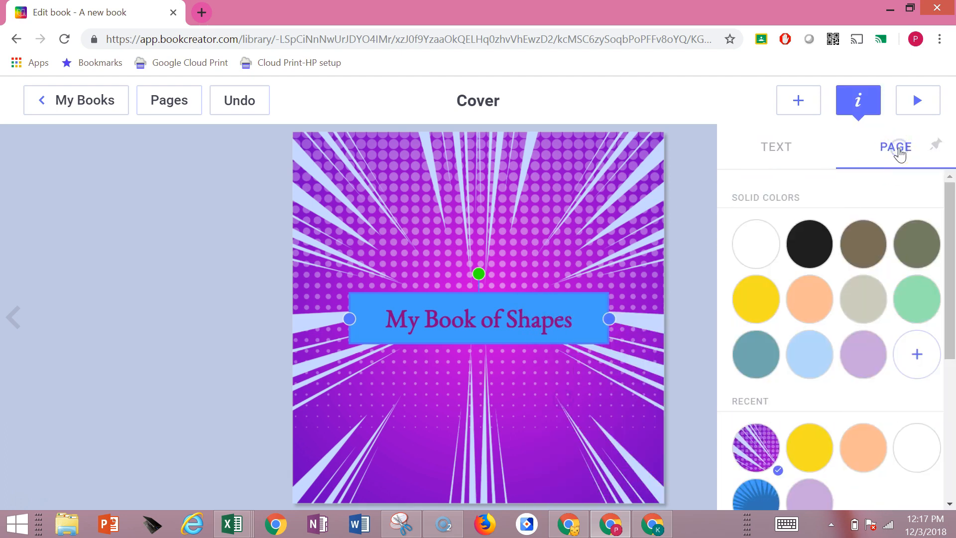
scroll(853, 354, "down", 5)
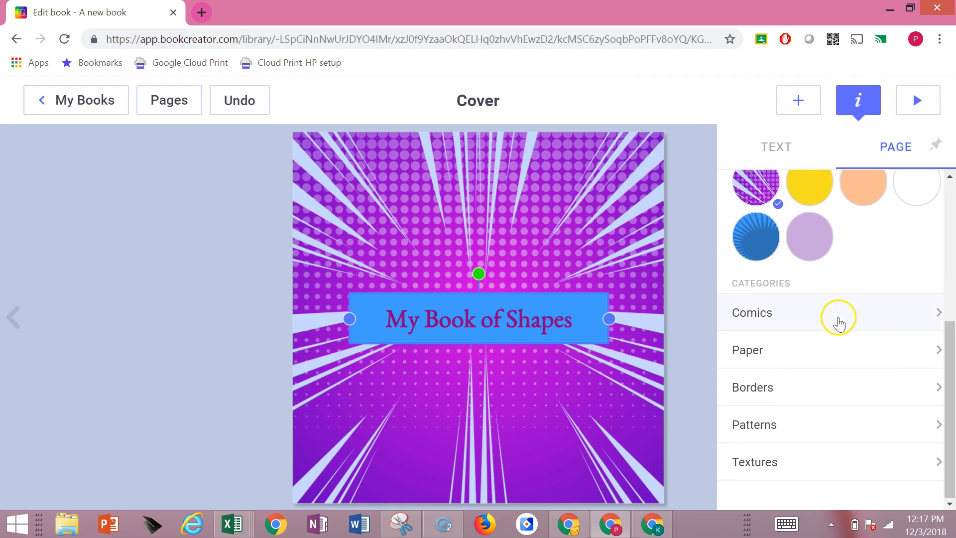
left_click(835, 349)
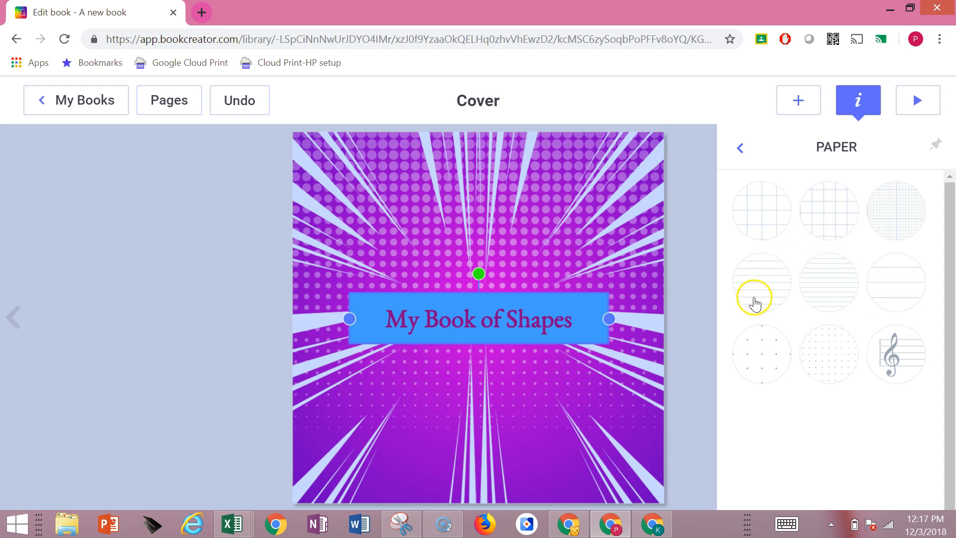
left_click(745, 148)
scroll(802, 301, "down", 5)
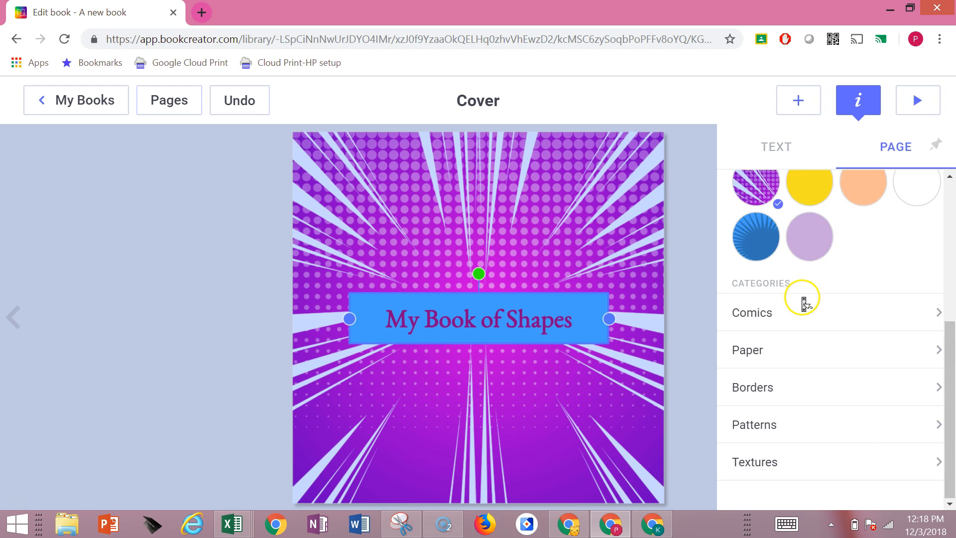
left_click(785, 392)
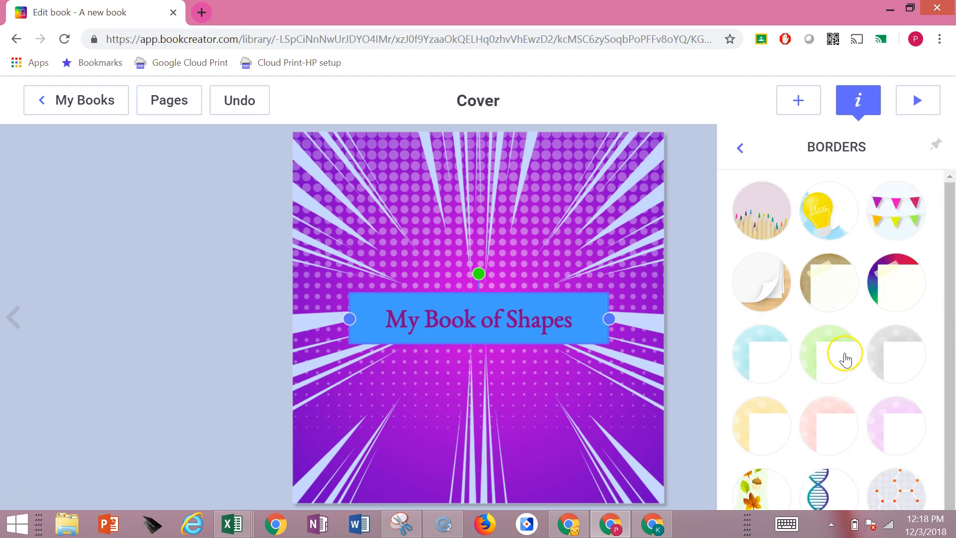
scroll(847, 356, "down", 1)
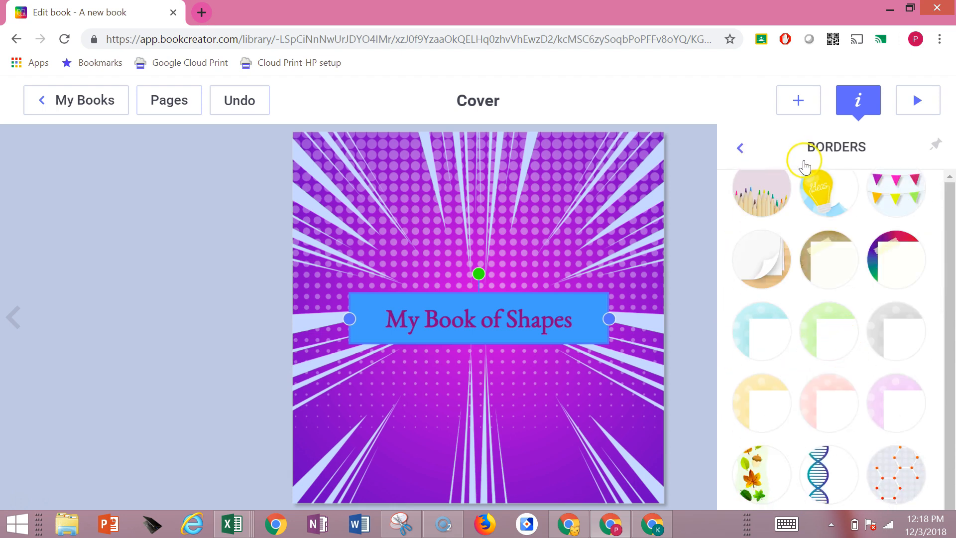
left_click(741, 148)
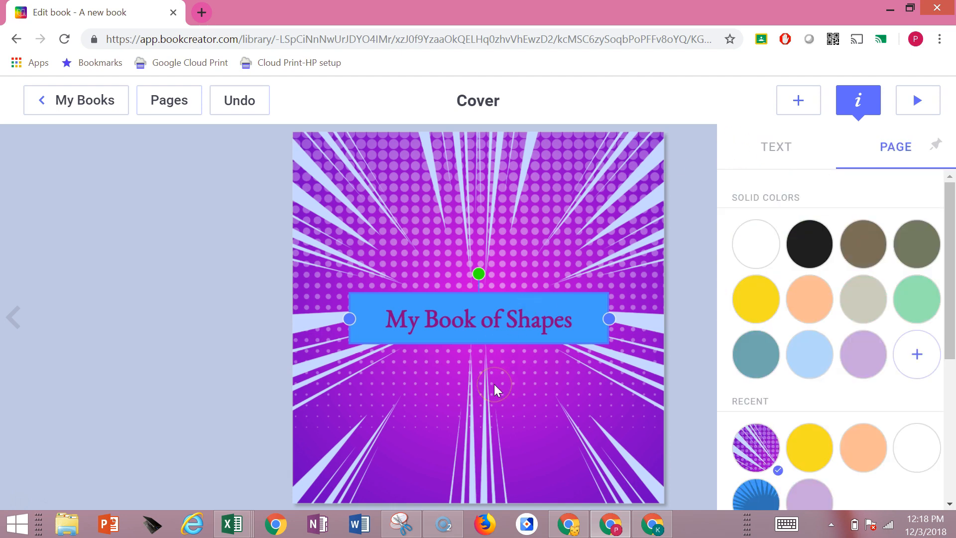
left_click(617, 187)
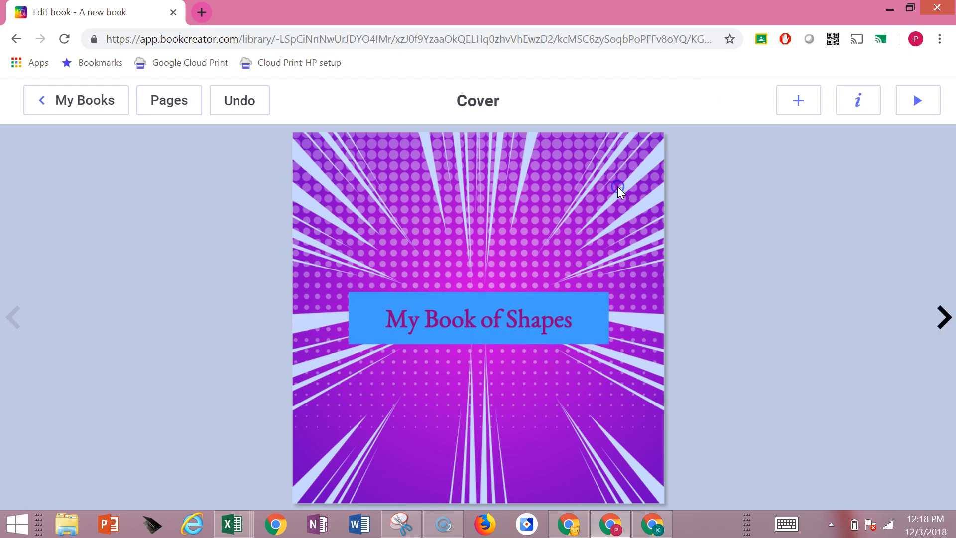
Examine the media types and shapes that can be added to the cover
left_click(798, 101)
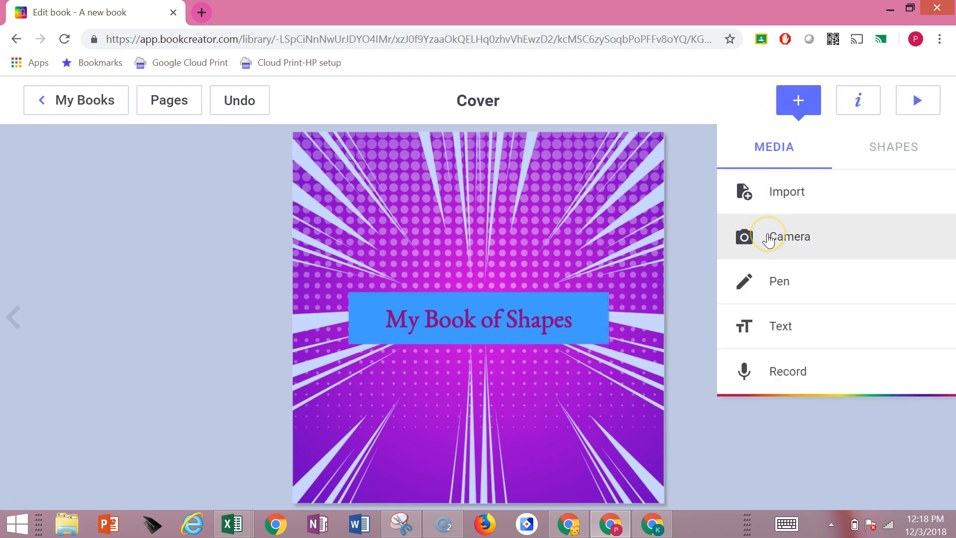
left_click(789, 196)
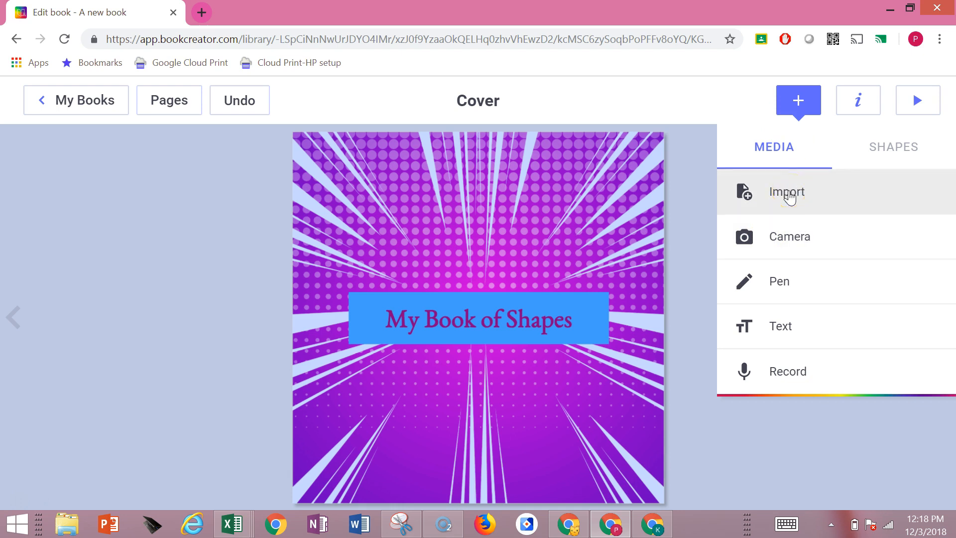
left_click(892, 148)
left_click(860, 267)
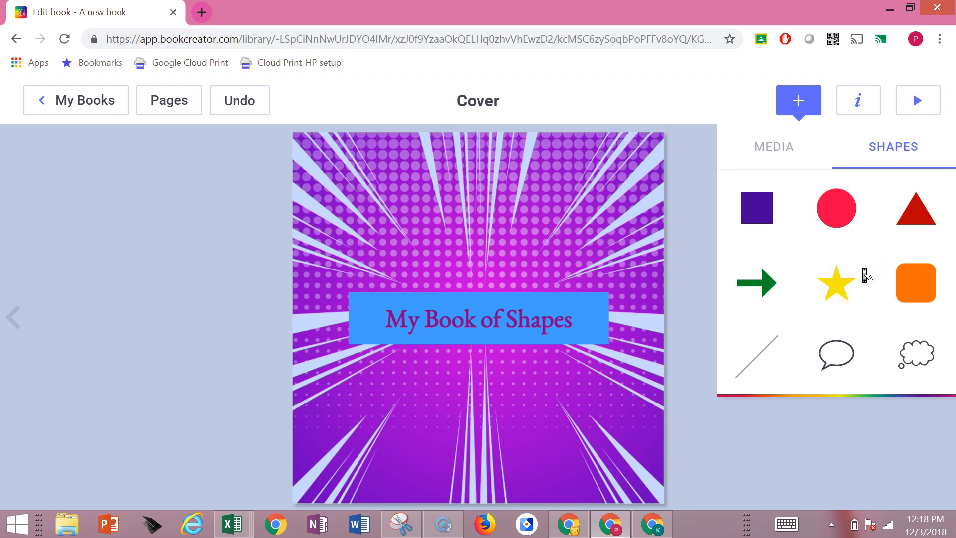
left_click(554, 178)
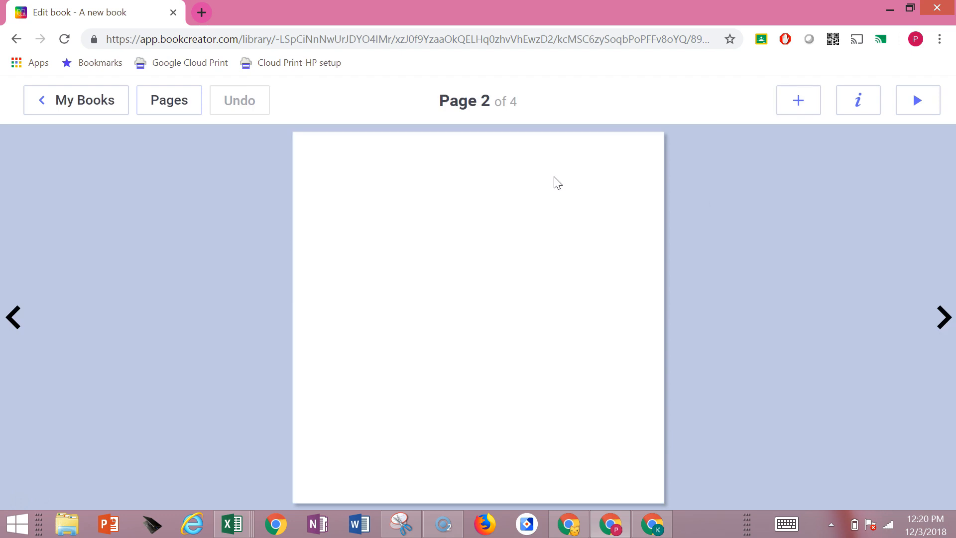
Set the background of page 2 to the grey polka-dot design from the Borders category
left_click(497, 115)
left_click(854, 104)
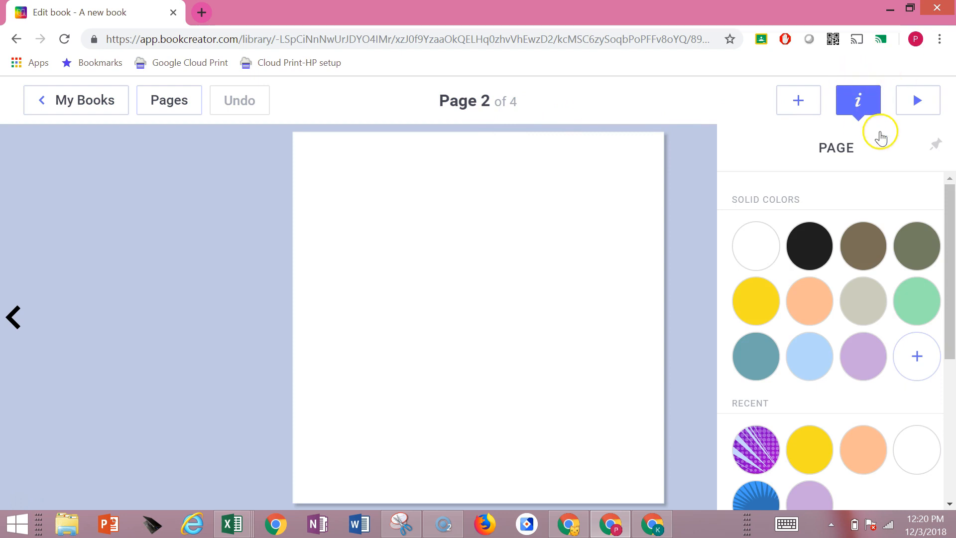
left_click_drag(947, 234, 952, 364)
left_click(911, 417)
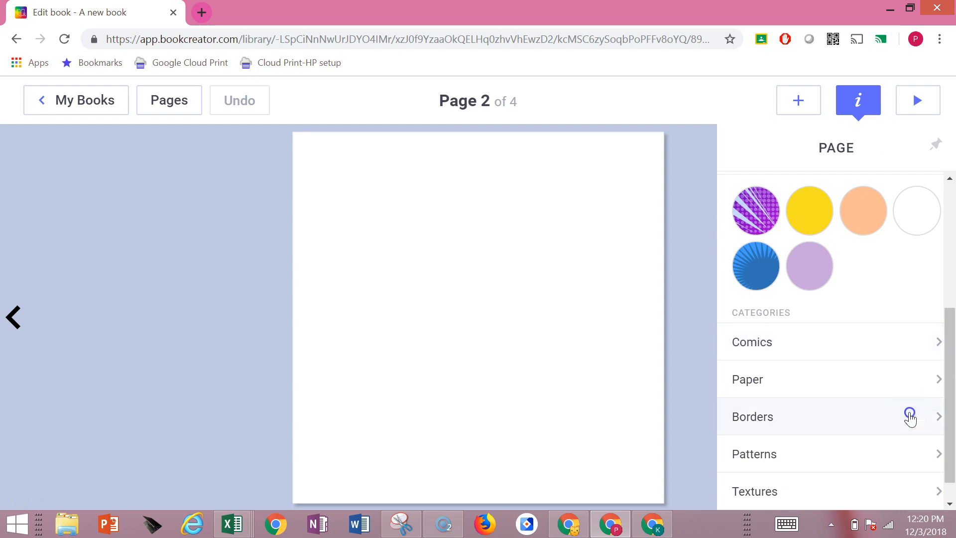
left_click(899, 373)
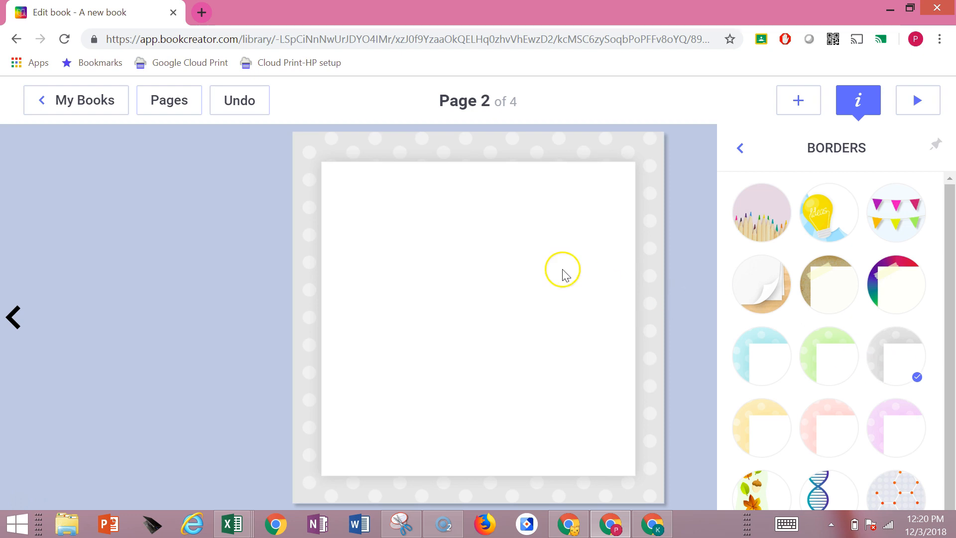
left_click(740, 148)
Add a text box to page 2 by dictating "Wow I really love shapes.", allowing the site to use the microphone
left_click(794, 106)
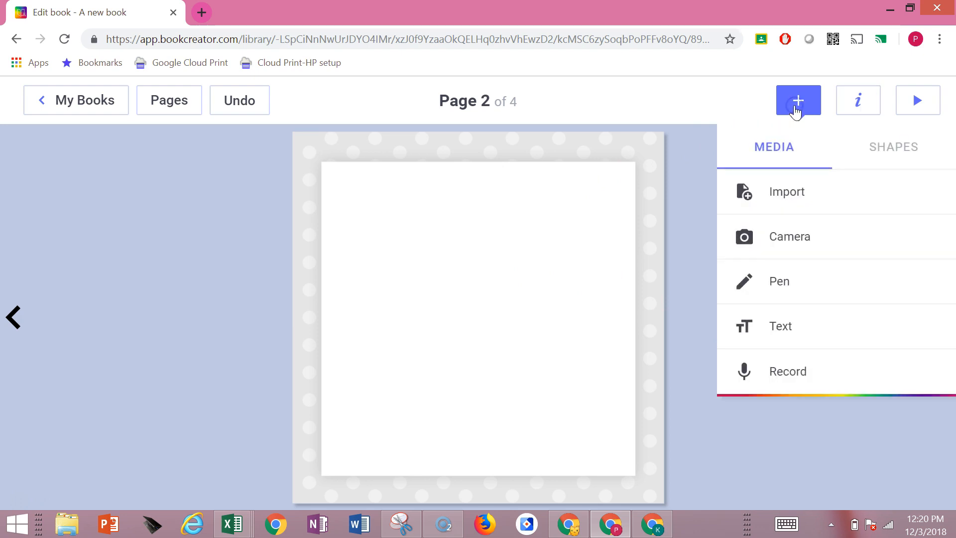
left_click(773, 327)
left_click(718, 233)
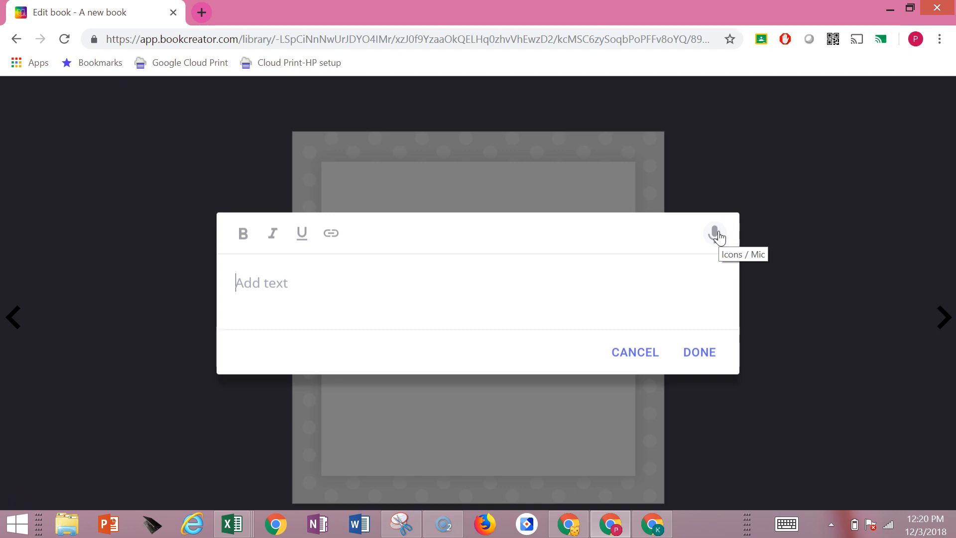
left_click(718, 234)
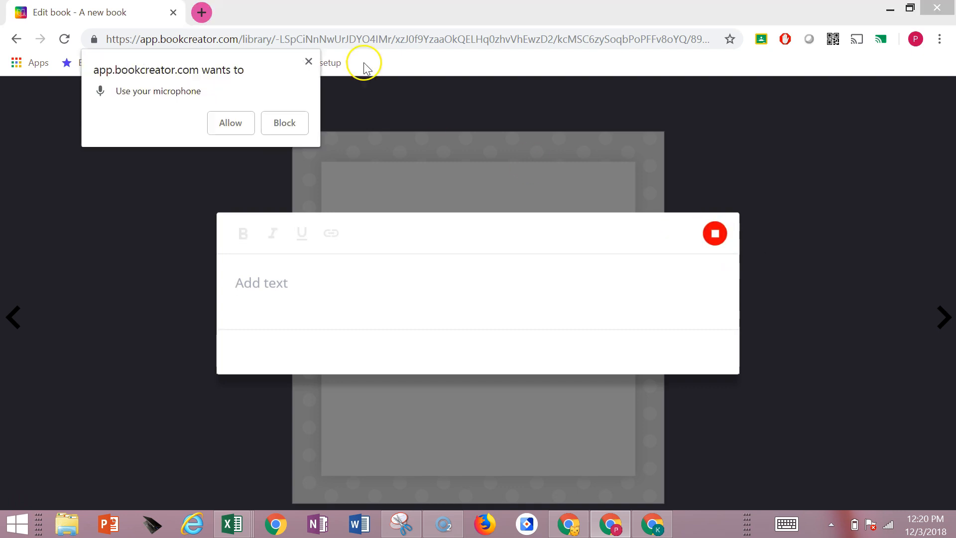
left_click(222, 126)
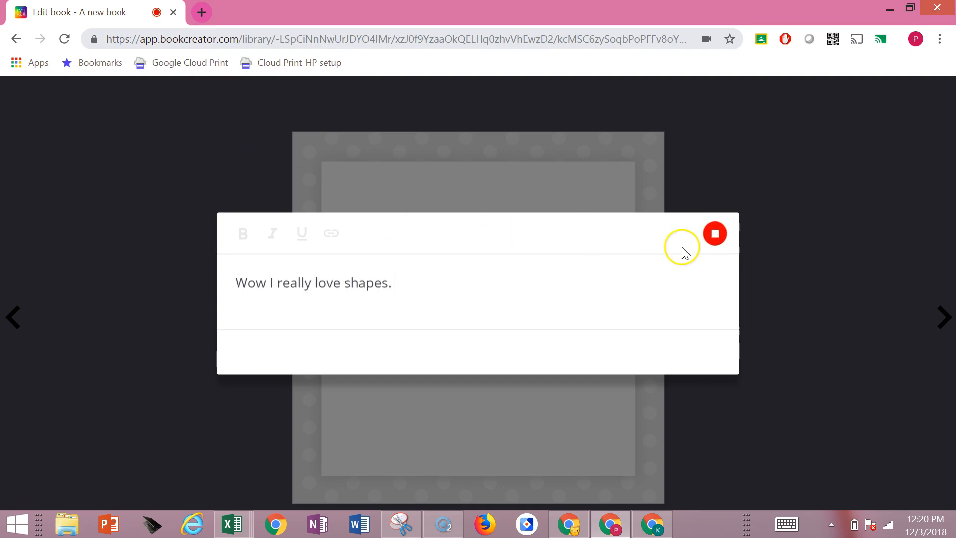
left_click(713, 233)
left_click(712, 238)
left_click(693, 351)
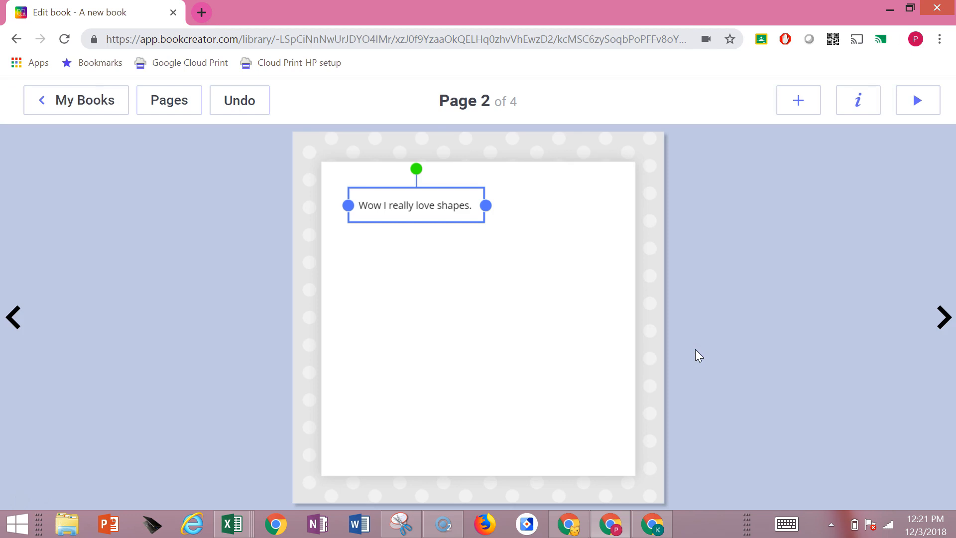
Record a sound clip of about 6 seconds on page 2, keep it, and place its icon in the lower-left corner of the white area
left_click(799, 103)
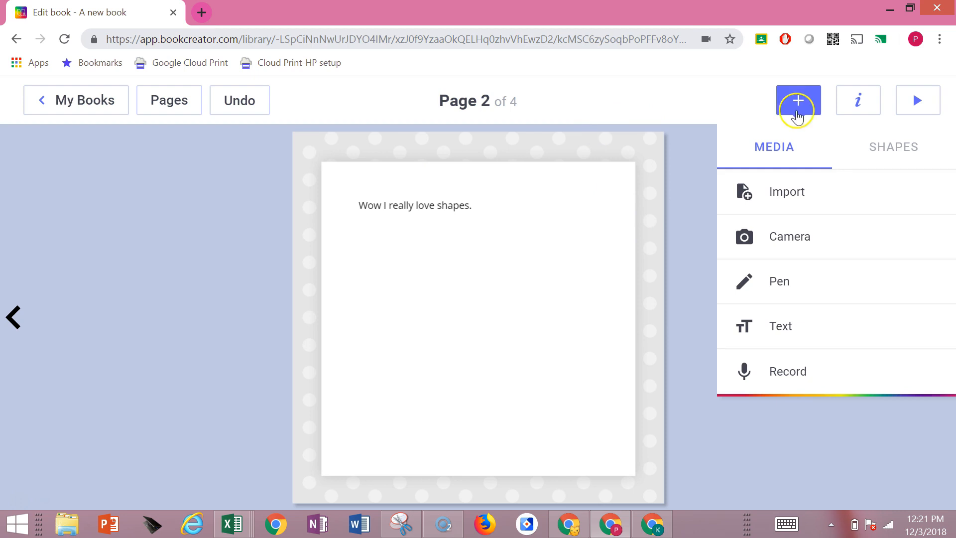
left_click(779, 379)
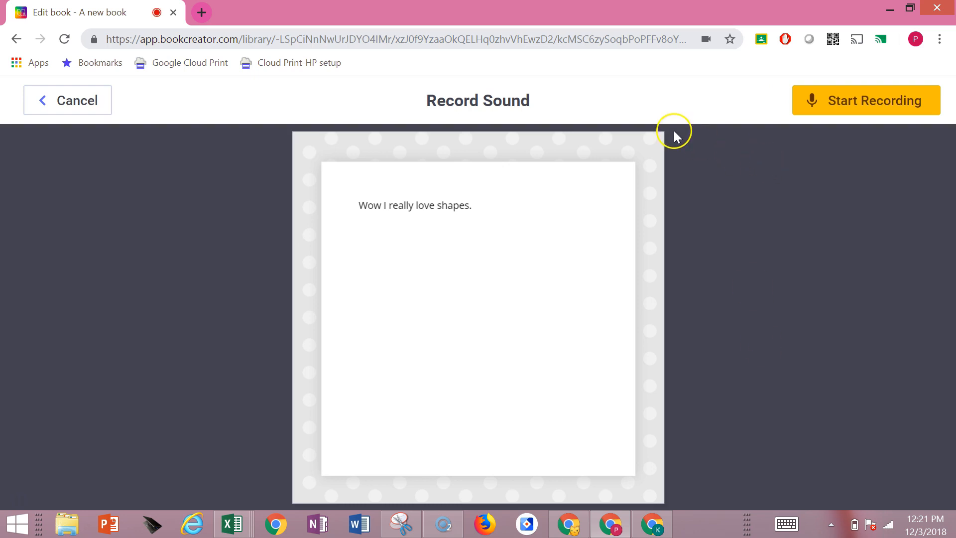
left_click(850, 104)
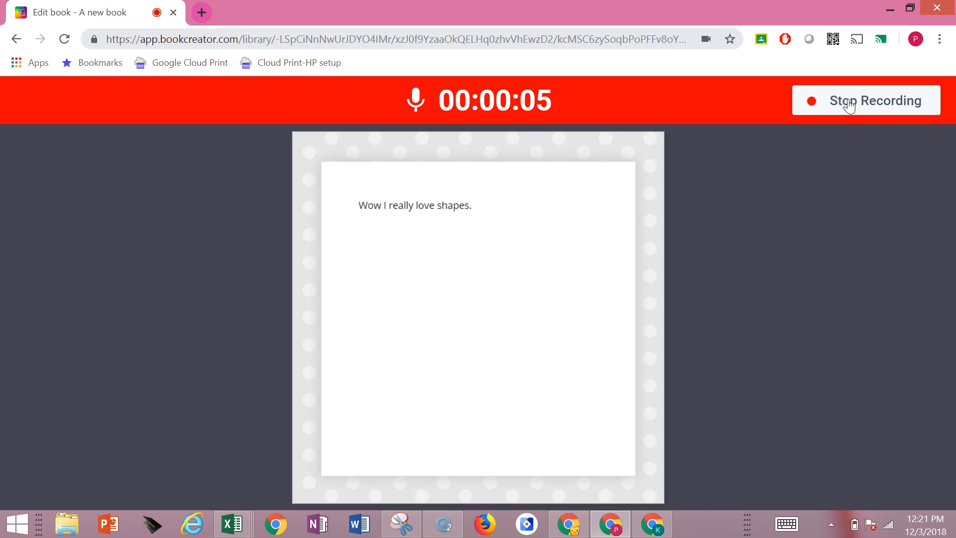
left_click(848, 99)
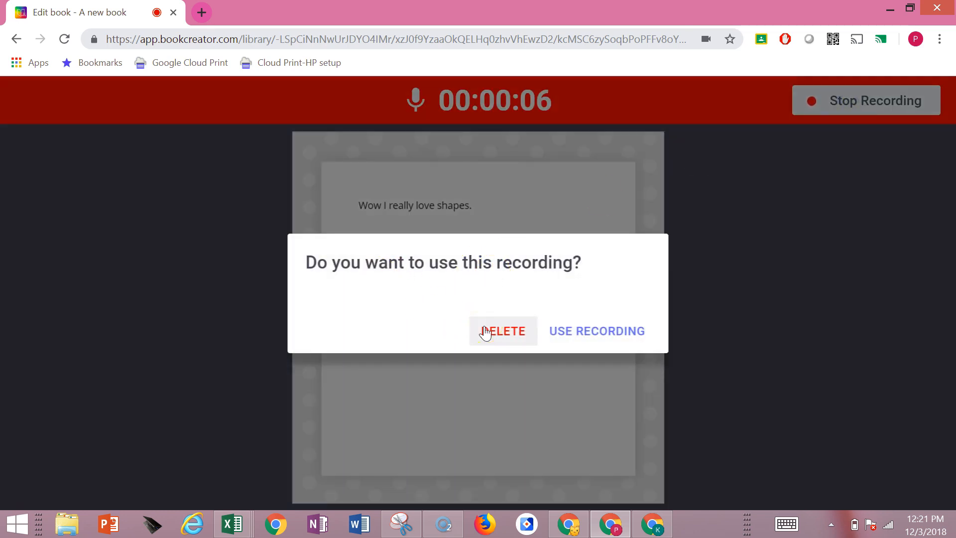
left_click(572, 333)
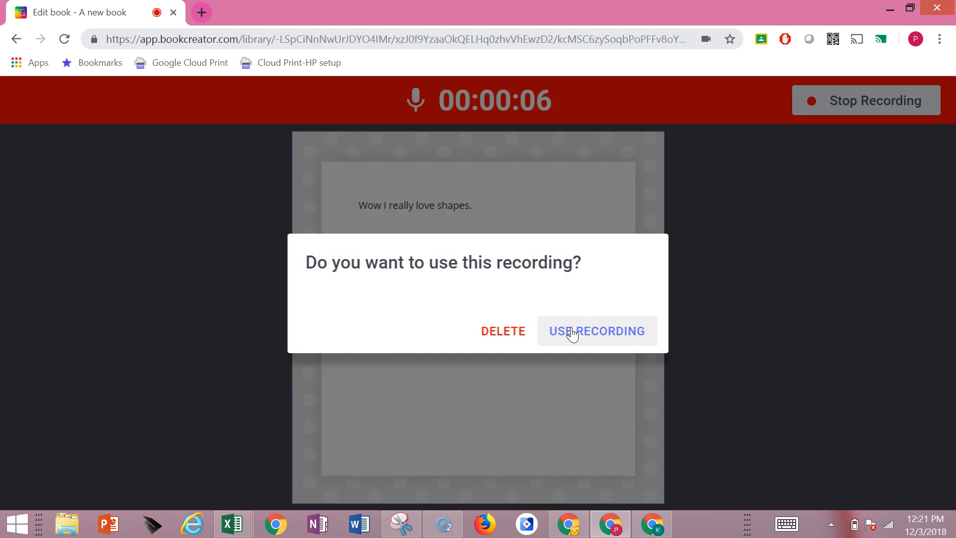
left_click(571, 332)
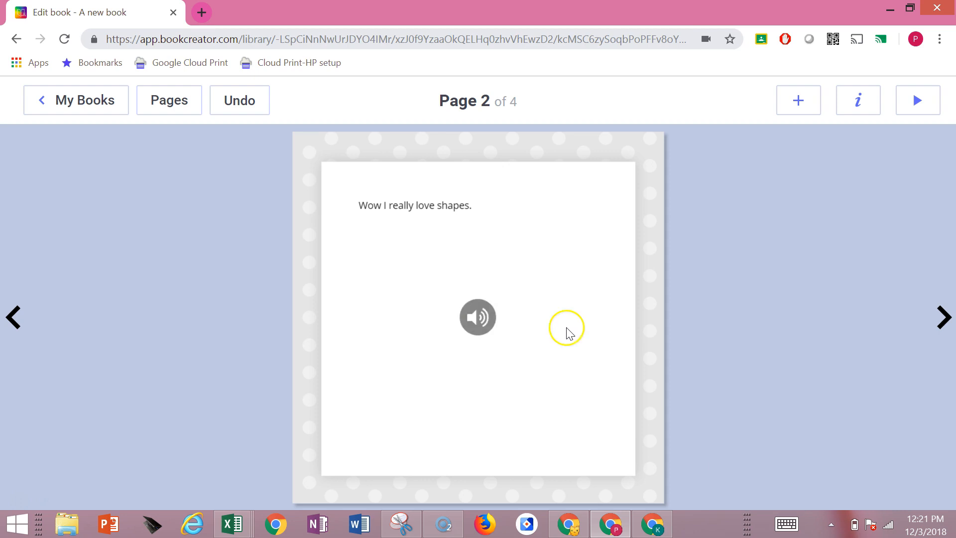
left_click_drag(479, 317, 343, 461)
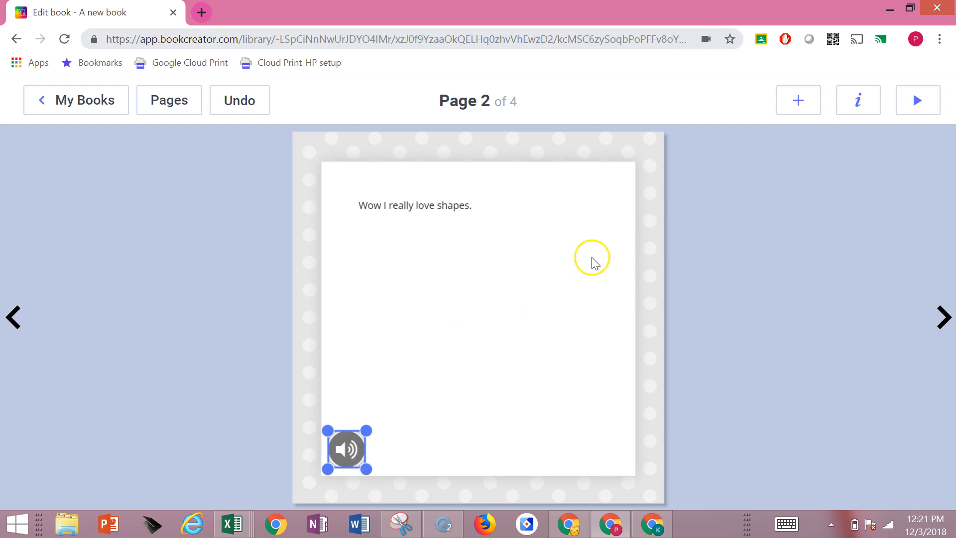
Draw a light blue freehand circle near the middle of page 2 with the second-thinnest pen style
left_click(798, 101)
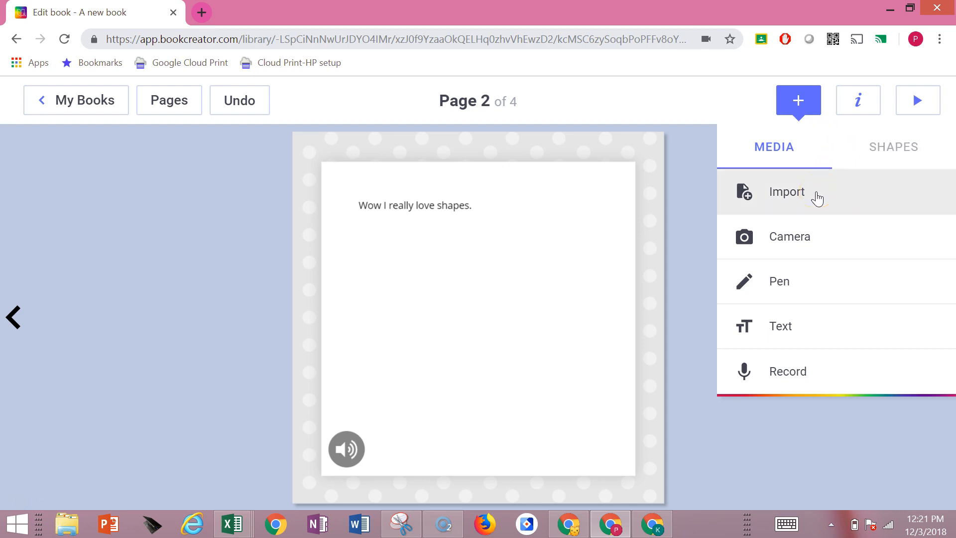
left_click(782, 279)
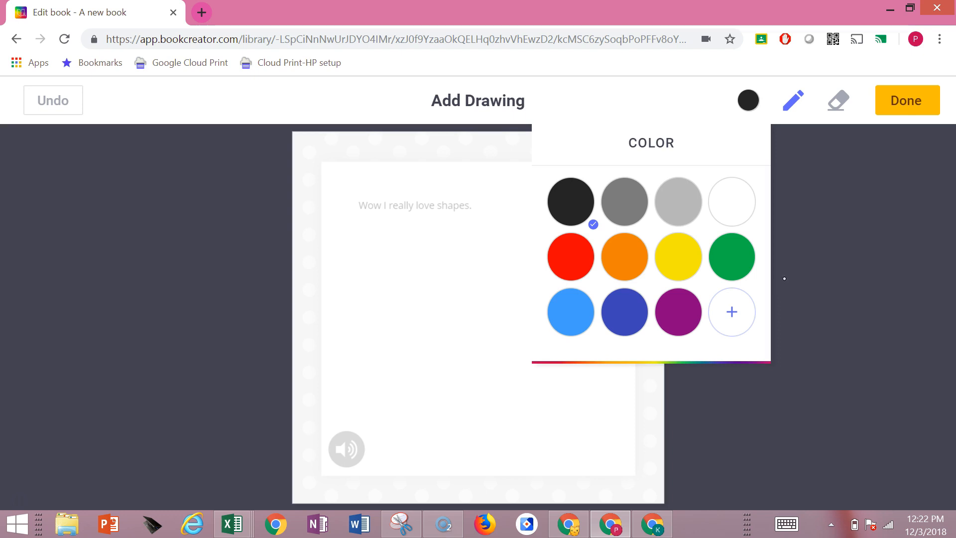
left_click(561, 297)
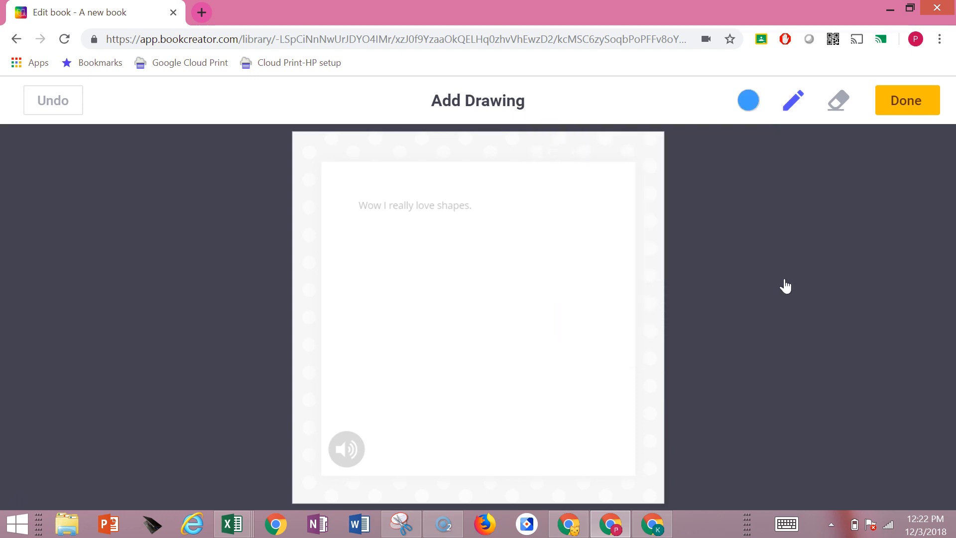
left_click(793, 100)
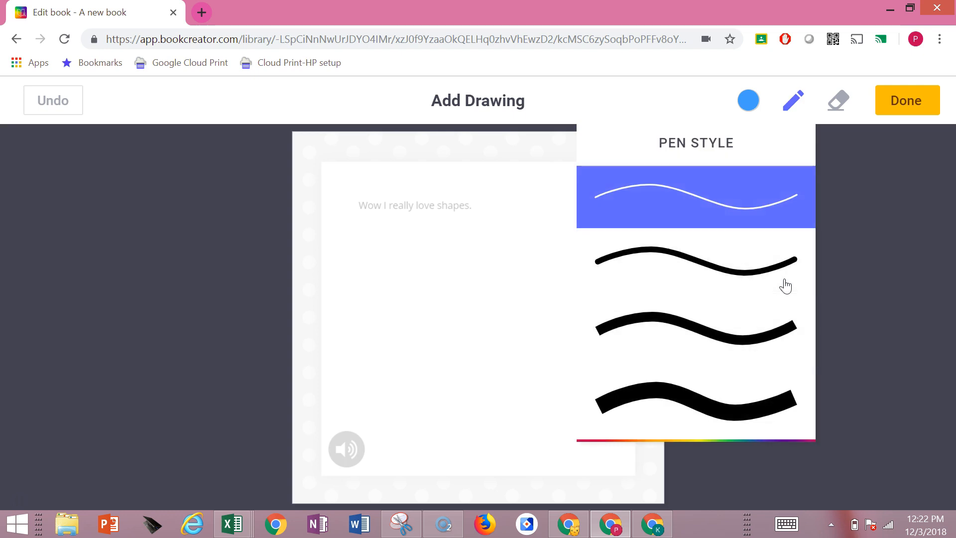
left_click(786, 286)
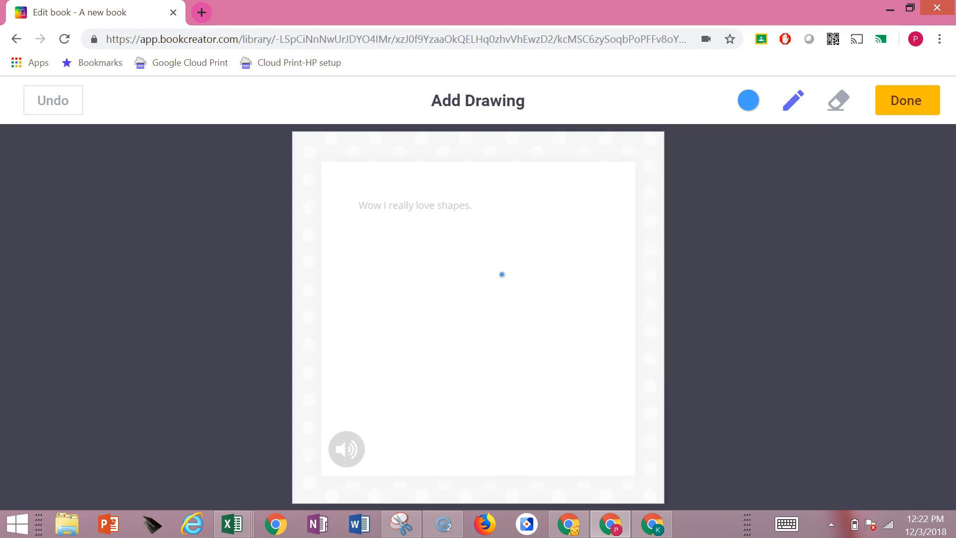
mouse_move(528, 264)
left_mouse_down()
mouse_move(490, 260)
mouse_move(466, 325)
mouse_move(545, 319)
mouse_move(527, 265)
left_mouse_up()
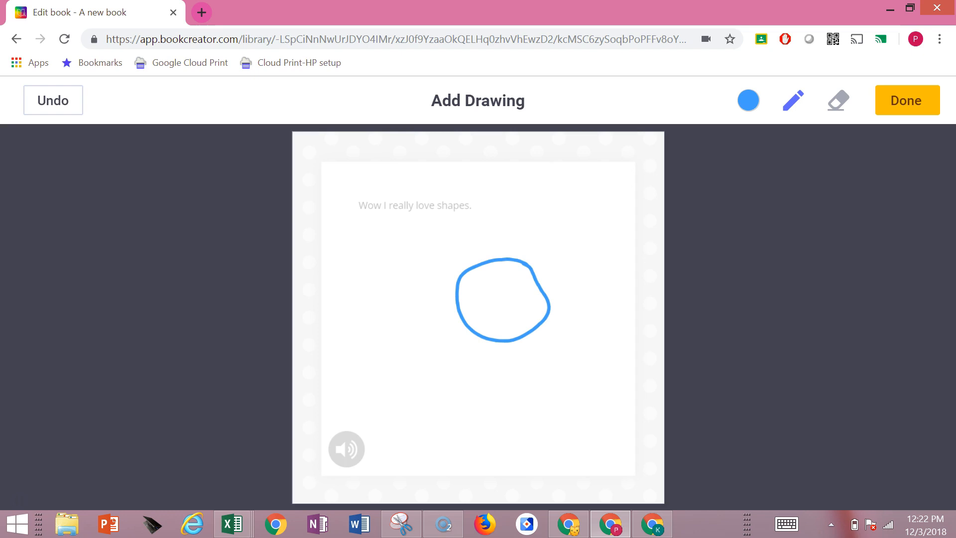
left_click(908, 102)
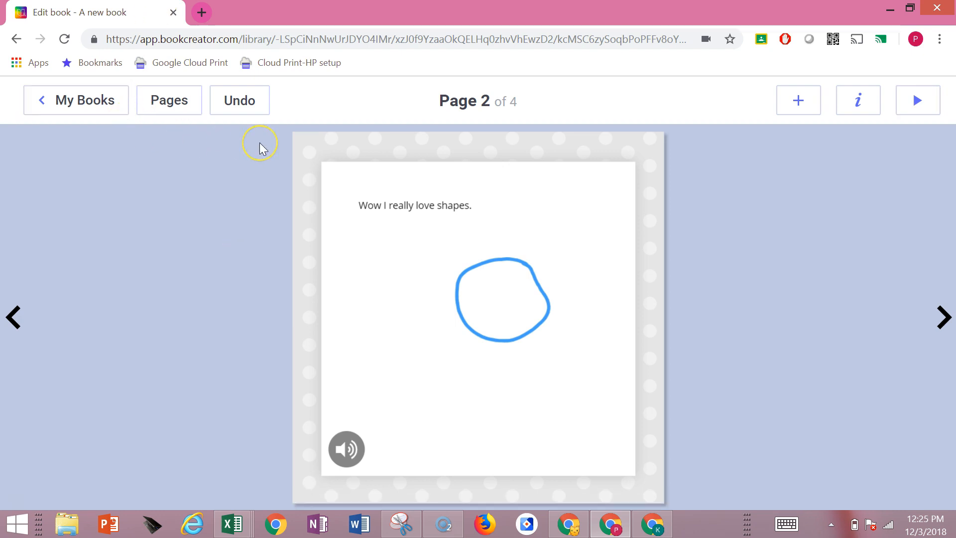
Reopen the book from the My Books library and reorder its pages so the page with the circle drawing becomes page 3
left_click(72, 102)
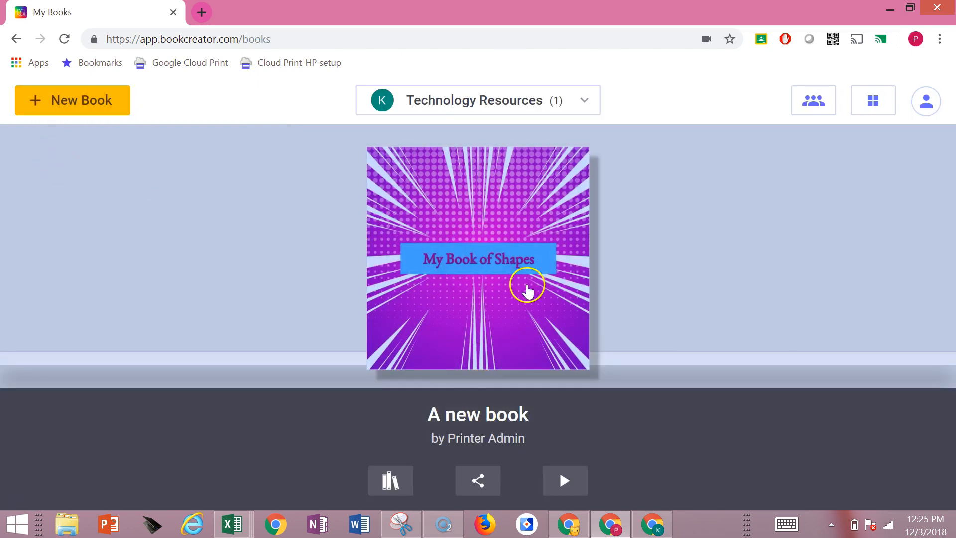
left_click(449, 263)
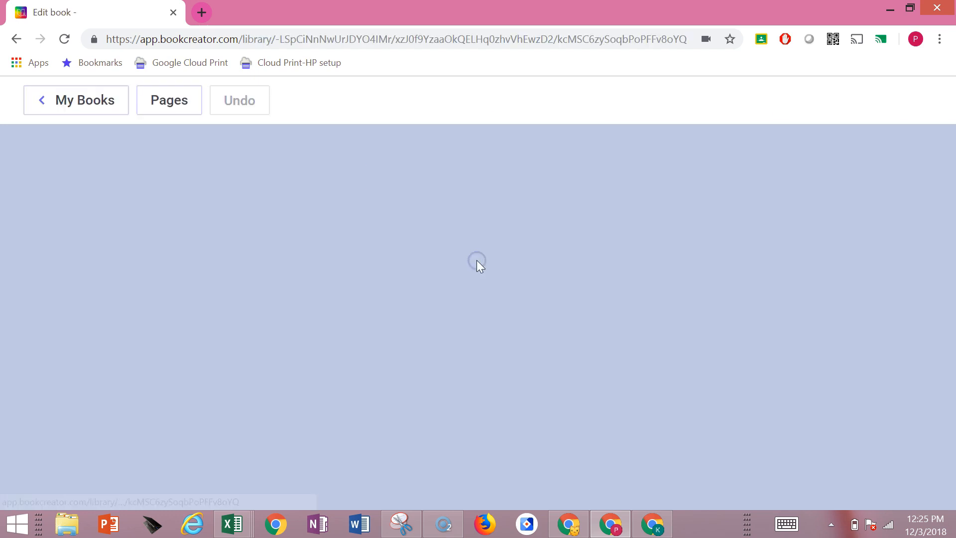
left_click(171, 102)
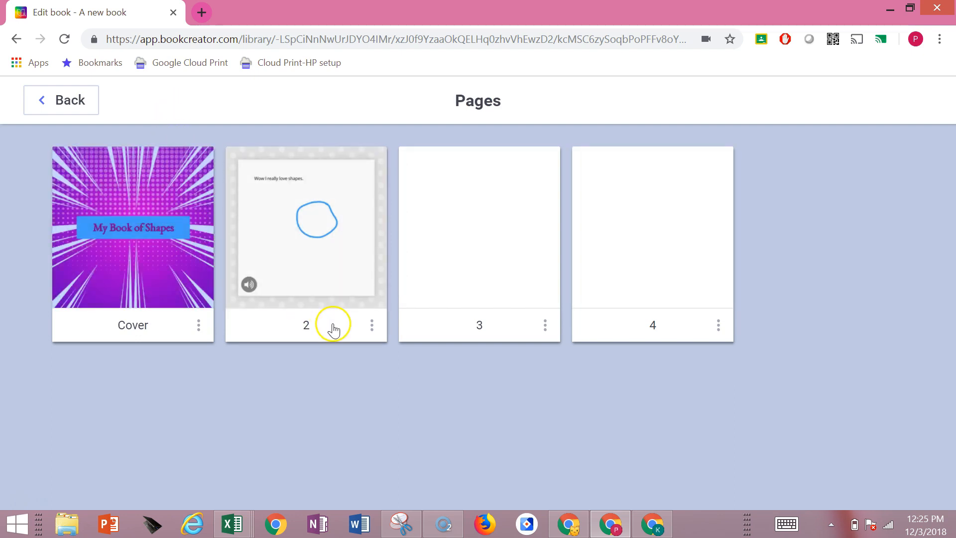
left_click(445, 329)
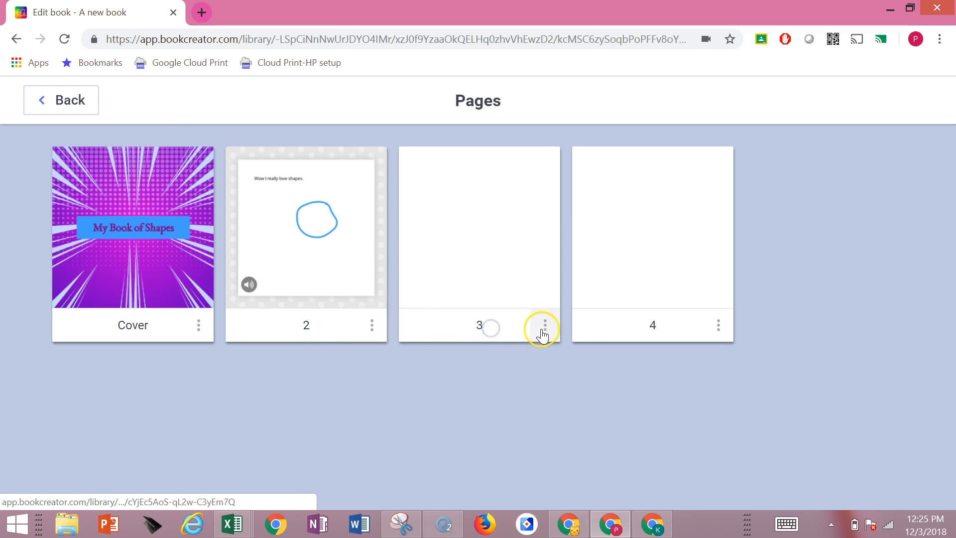
left_click(332, 330)
left_click_drag(316, 327, 415, 173)
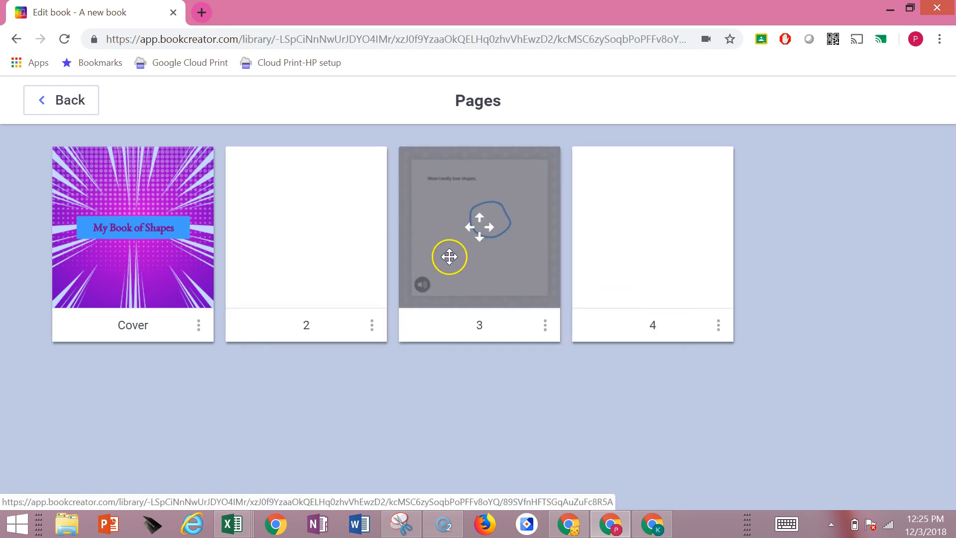
left_click(80, 116)
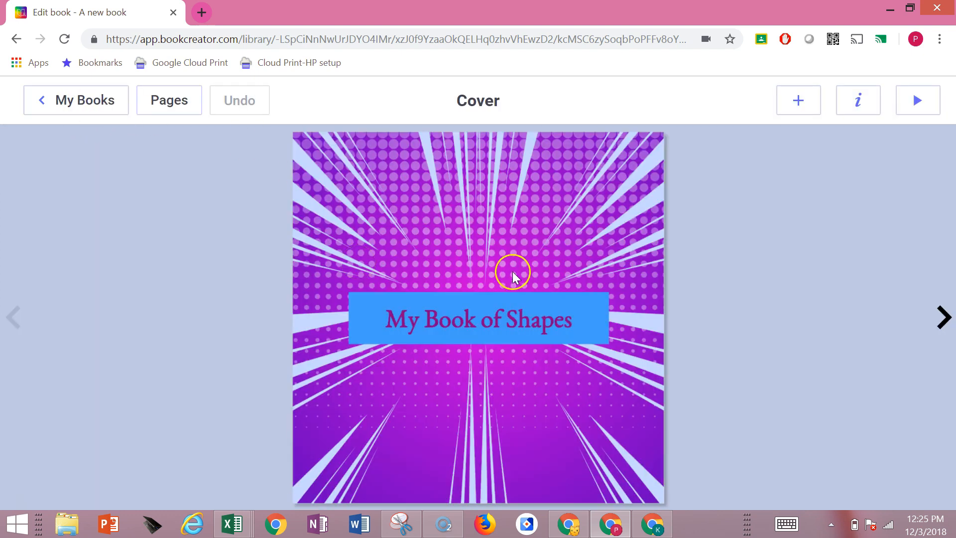
Preview the book in reading mode, play the sound clip on the circle page, and page through to the end and back
left_click(915, 102)
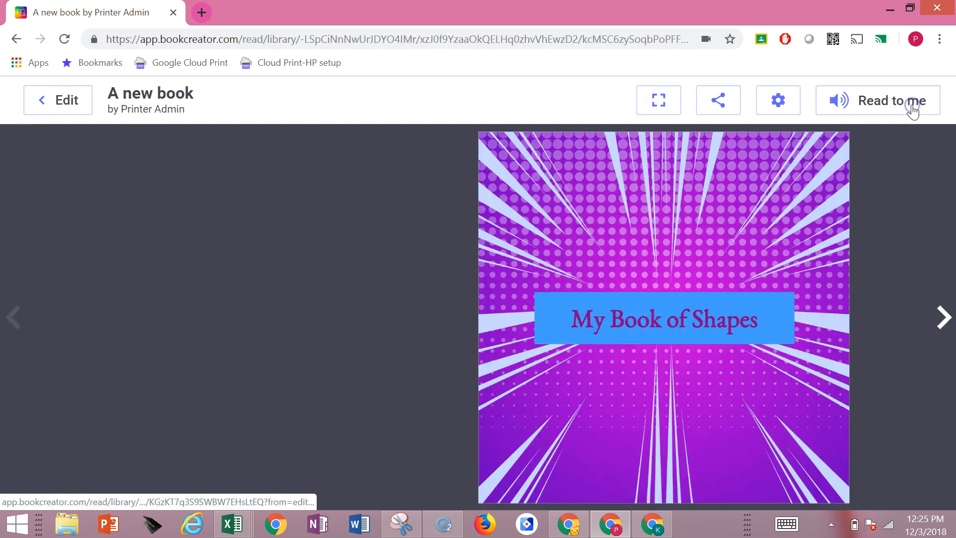
left_click(944, 318)
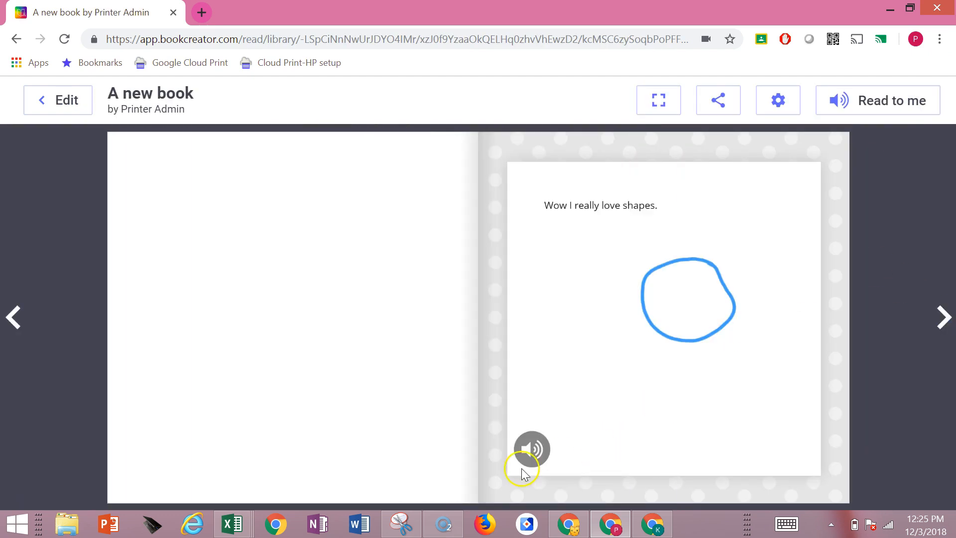
left_click(532, 454)
left_click(945, 322)
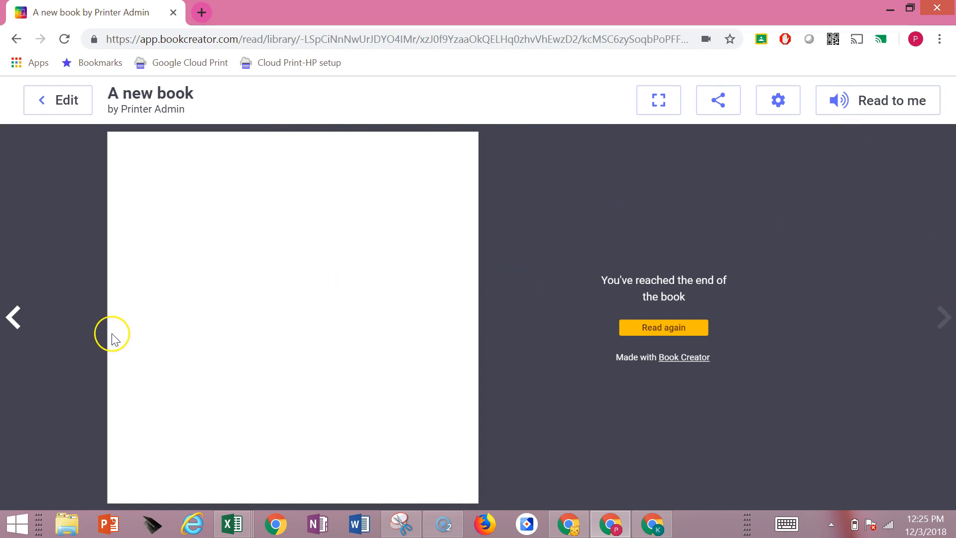
left_click(15, 321)
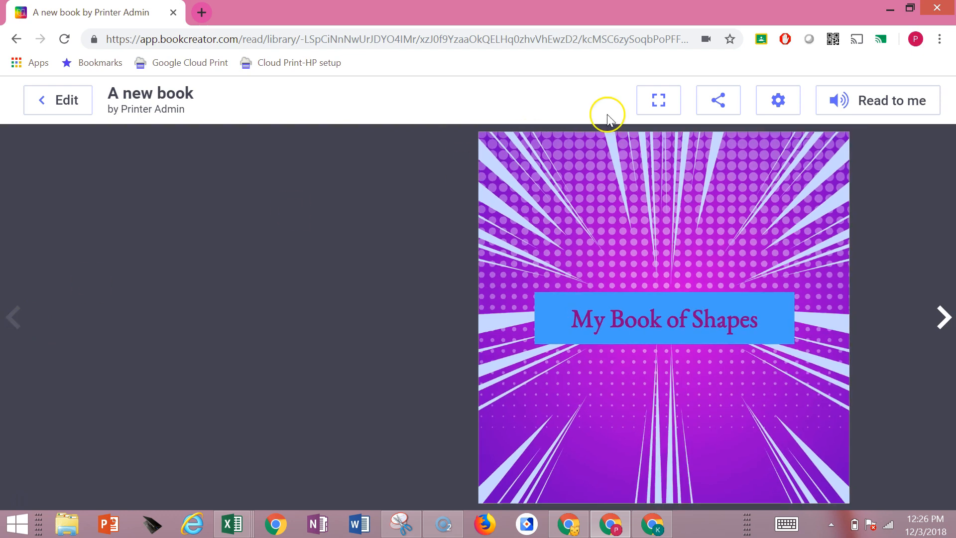
Have the book read aloud with Read to me, return to the cover, and page forward to the circle drawing
left_click(871, 99)
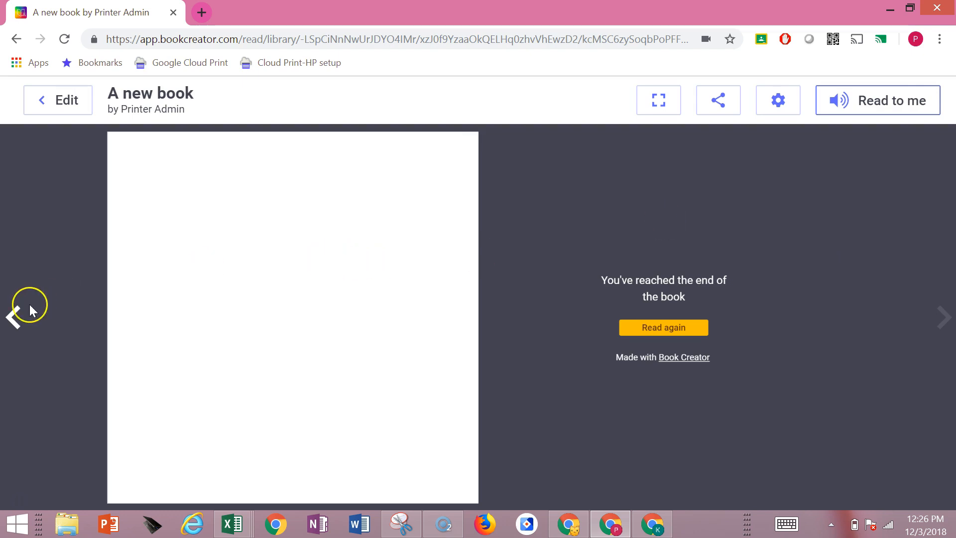
left_click(15, 317)
left_click(17, 318)
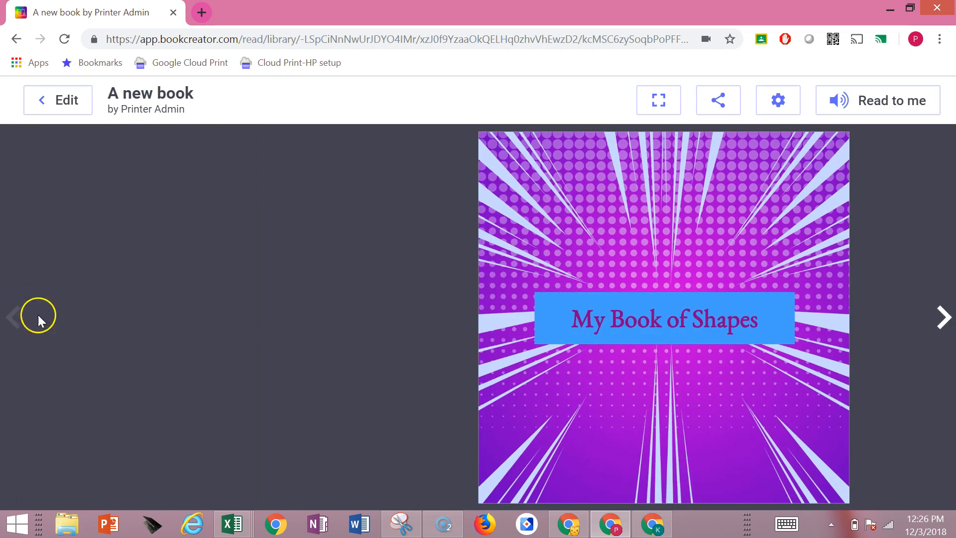
left_click(949, 313)
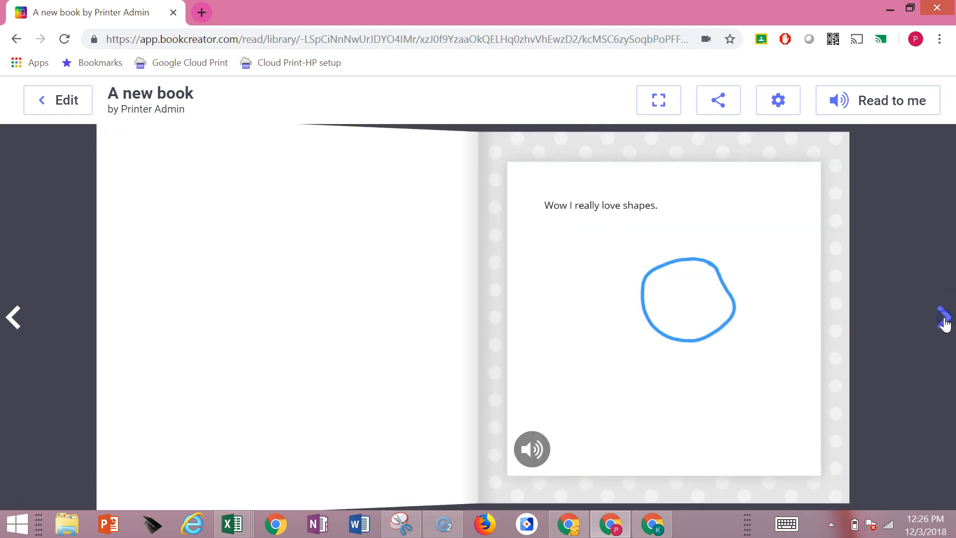